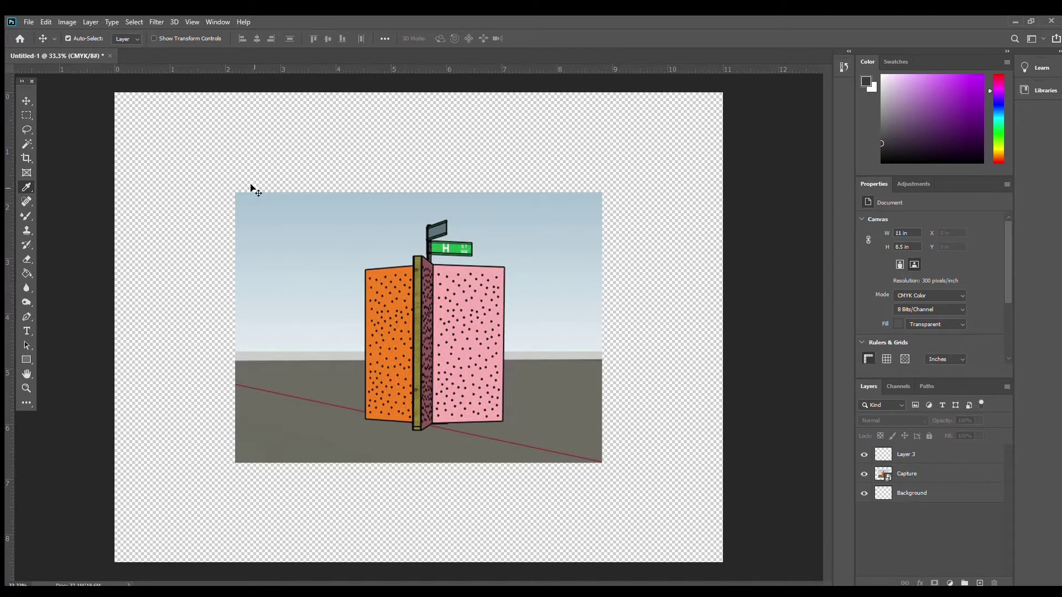
# - Hide Layer 3 and convert the Capture smart object to an ordinary pixel layer
pyautogui.click(865, 474)
pyautogui.click(865, 454)
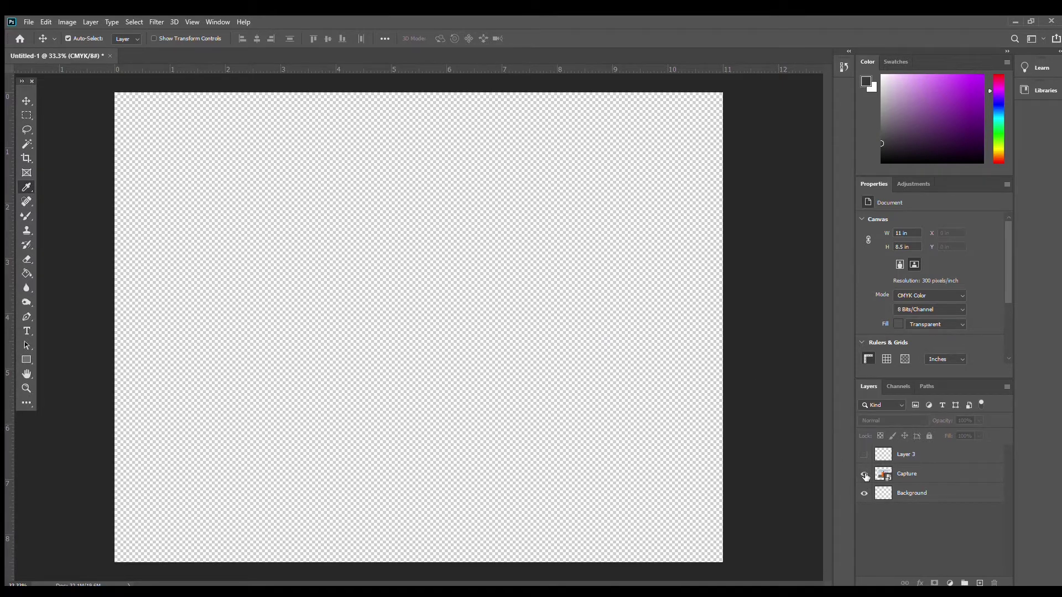
pyautogui.click(864, 475)
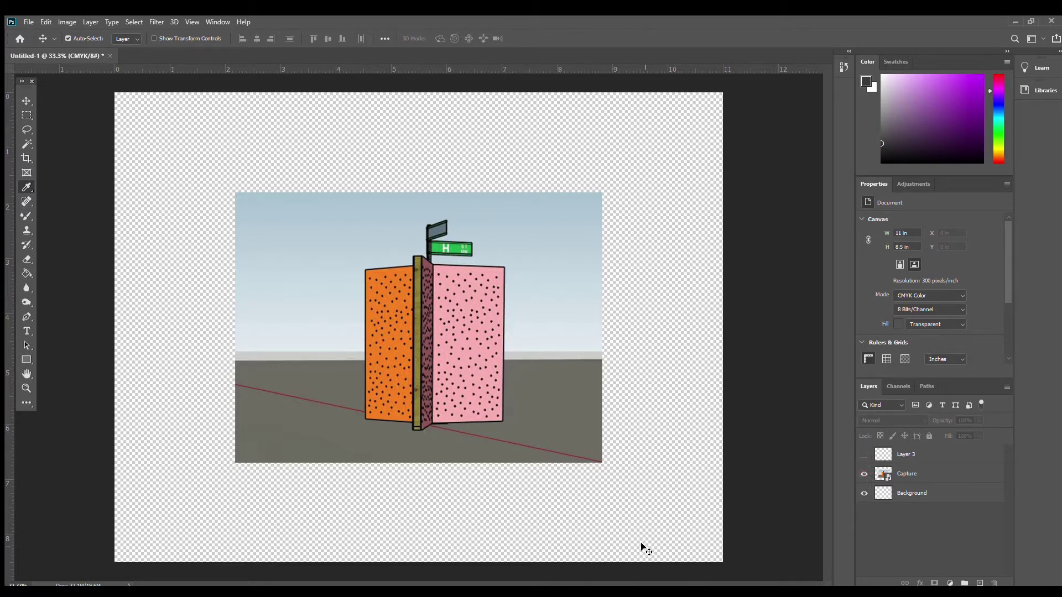
pyautogui.click(900, 472)
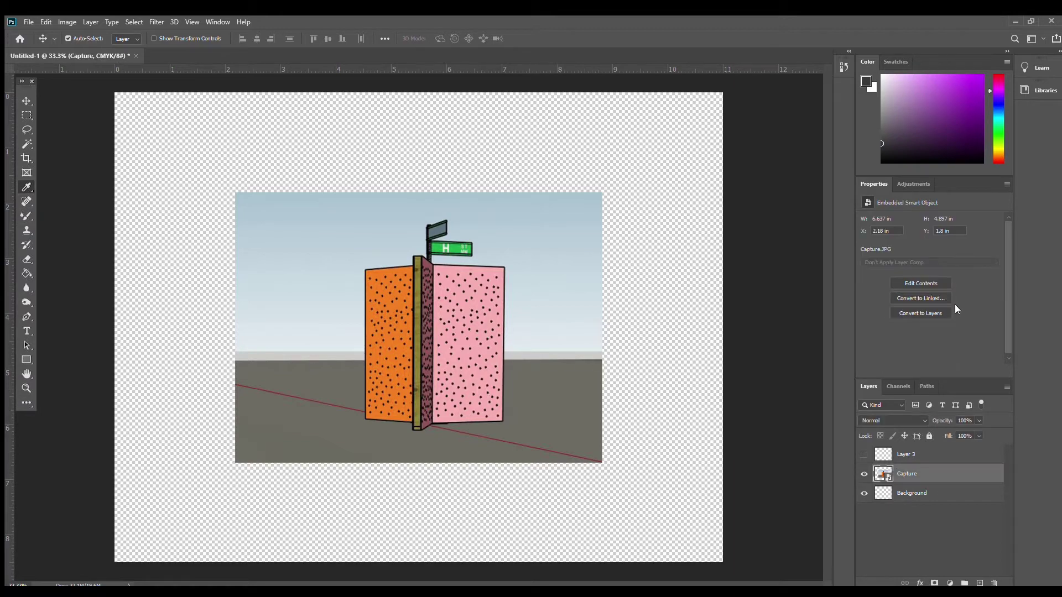
pyautogui.click(952, 312)
# - Select the sky and ground beside the orange panel's outer edge, fit the selection to the edge, and delete that area
pyautogui.hotkey('alt', 'space')
pyautogui.moveTo(338, 358); pyautogui.dragTo(383, 314)
pyautogui.keyDown('alt'); pyautogui.click(384, 314); pyautogui.keyUp('alt')
pyautogui.press('m')
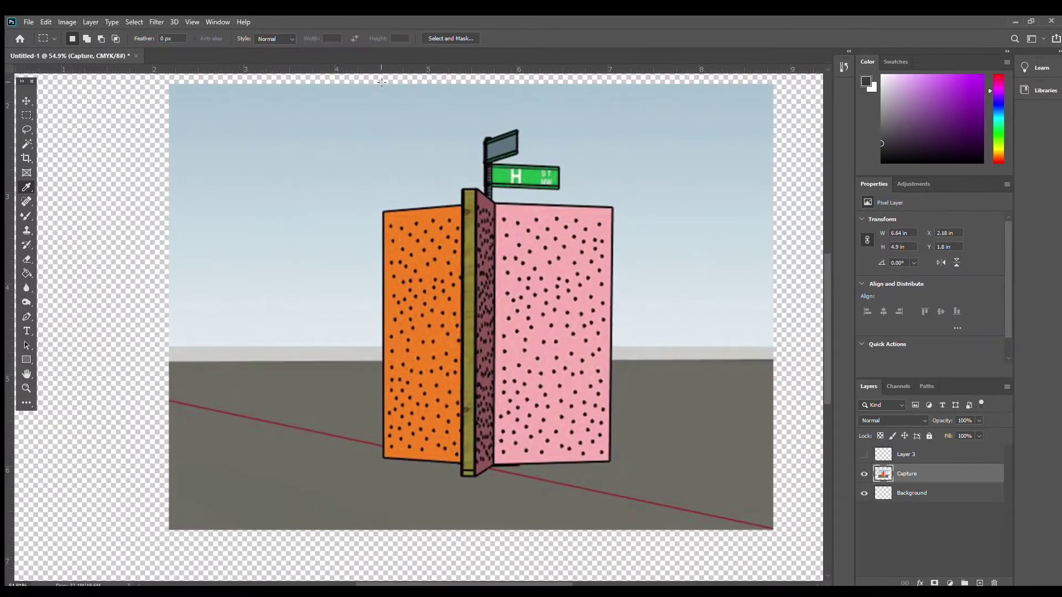
pyautogui.moveTo(380, 82); pyautogui.dragTo(158, 556)
pyautogui.hotkey('ctrl', 't')
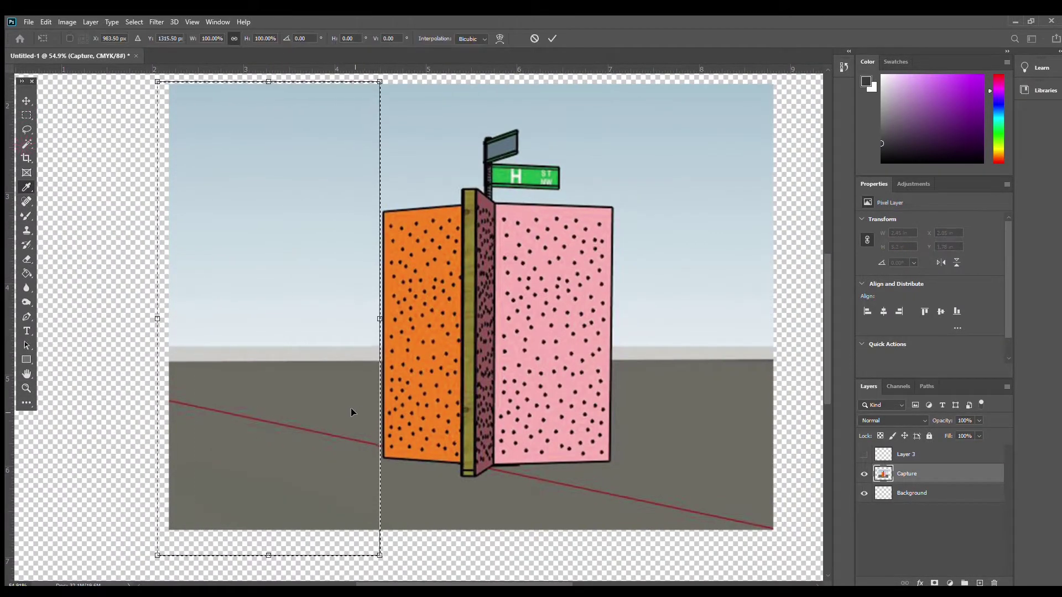
pyautogui.scroll(1, 381, 553)
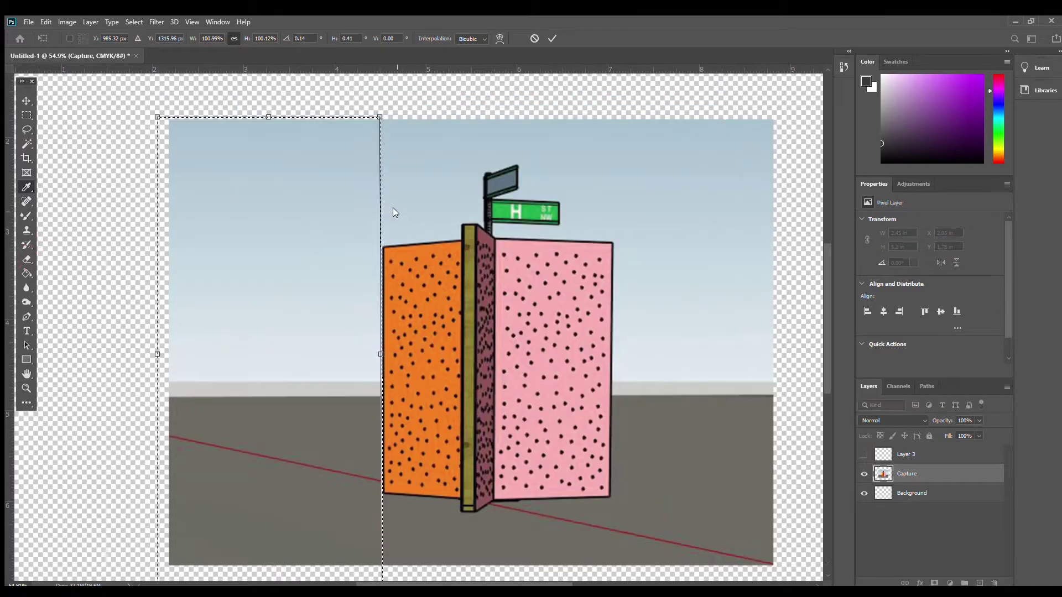
pyautogui.click(552, 37)
pyautogui.press('Delete')
pyautogui.hotkey('ctrl', 'd')
# - Select the sky and ground beyond the pink panel's outer edge, skew the selection to match the edge, and delete that area
pyautogui.hscroll(4, 652, 358)
pyautogui.moveTo(492, 111); pyautogui.dragTo(710, 577)
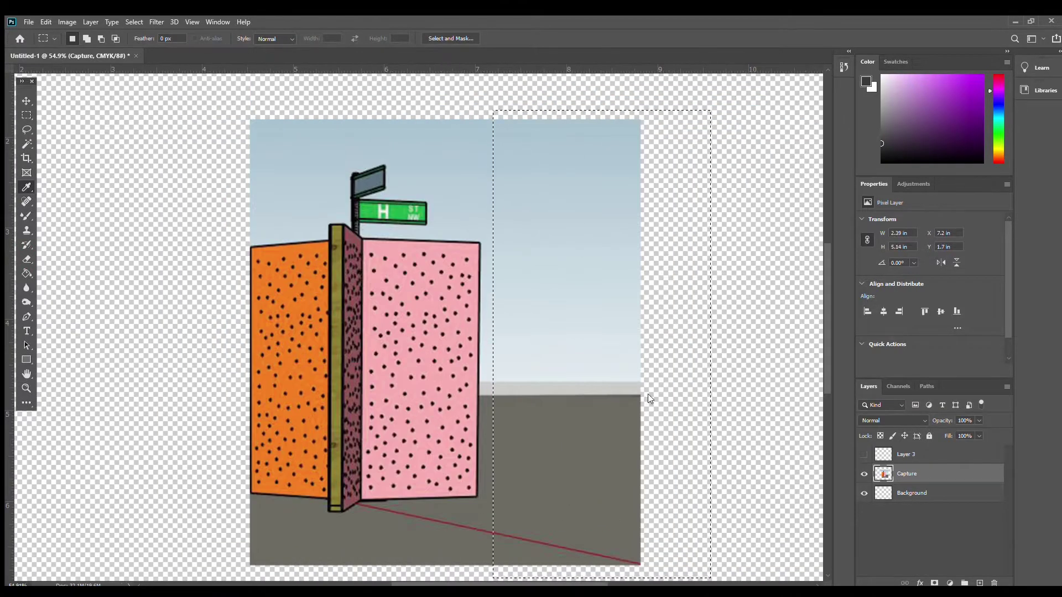
pyautogui.hotkey('ctrl', 't')
pyautogui.scroll(1, 587, 436)
pyautogui.scroll(-2, 588, 436)
pyautogui.moveTo(511, 75); pyautogui.dragTo(495, 76)
pyautogui.moveTo(511, 543); pyautogui.dragTo(497, 546)
pyautogui.moveTo(495, 76); pyautogui.dragTo(499, 78)
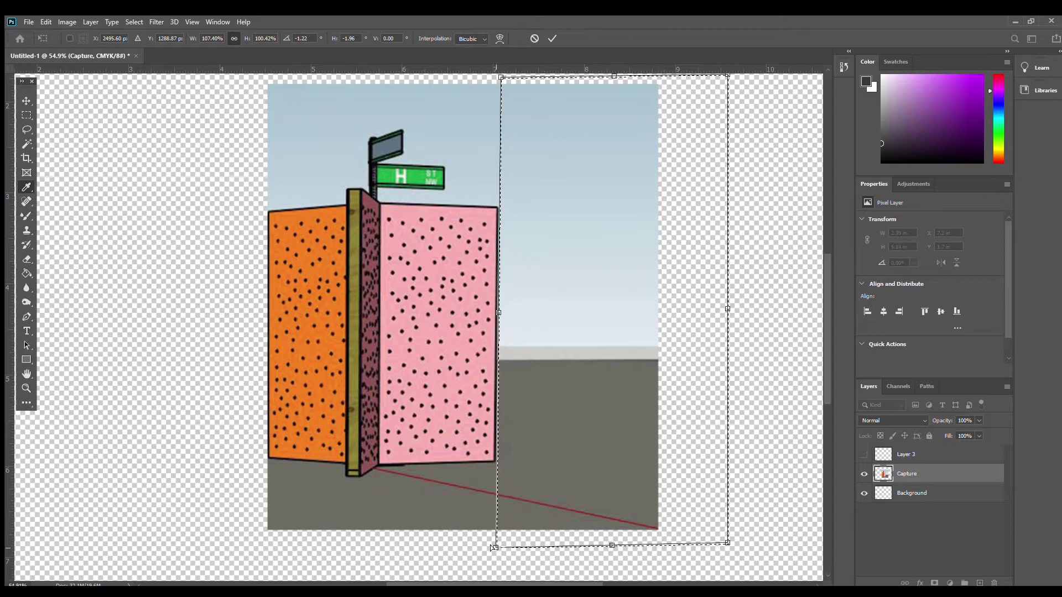
pyautogui.moveTo(497, 547); pyautogui.dragTo(494, 547)
pyautogui.scroll(3, 540, 406)
pyautogui.click(552, 38)
pyautogui.press('Delete')
pyautogui.hotkey('ctrl', 'd')
# - Delete the grey ground below the orange panel using a selection reshaped to its slanted bottom edge
pyautogui.scroll(-7, 476, 332)
pyautogui.moveTo(304, 424); pyautogui.dragTo(360, 424)
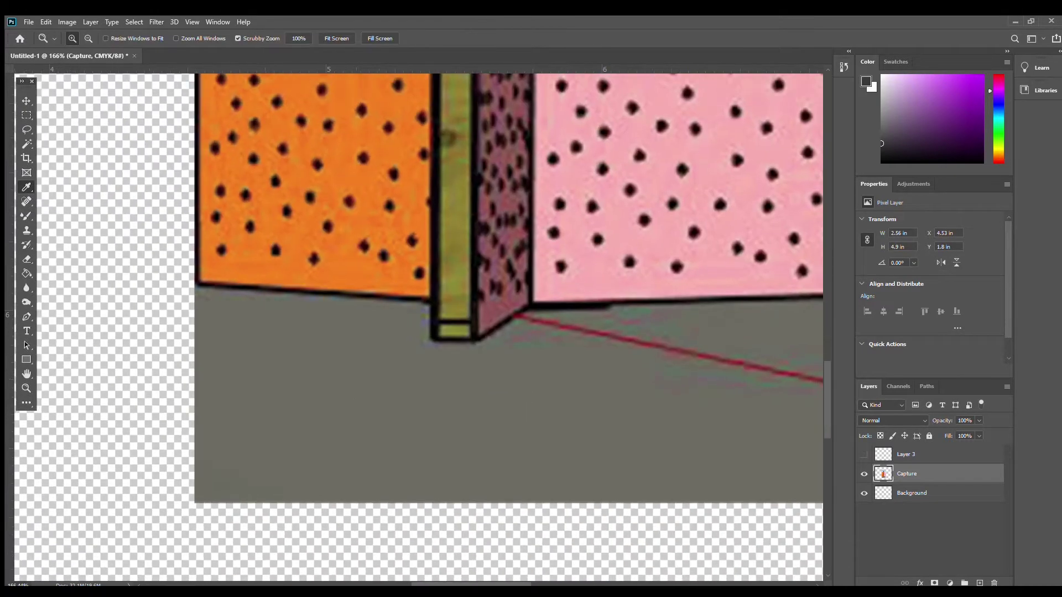
pyautogui.moveTo(429, 303); pyautogui.dragTo(172, 530)
pyautogui.hotkey('ctrl', 't')
pyautogui.moveTo(172, 303); pyautogui.dragTo(171, 285)
pyautogui.click(551, 38)
pyautogui.press('Delete')
pyautogui.hotkey('ctrl', 'd')
# - Delete the grey ground directly below the wooden post with a fitted rectangular selection
pyautogui.moveTo(427, 342); pyautogui.dragTo(500, 530)
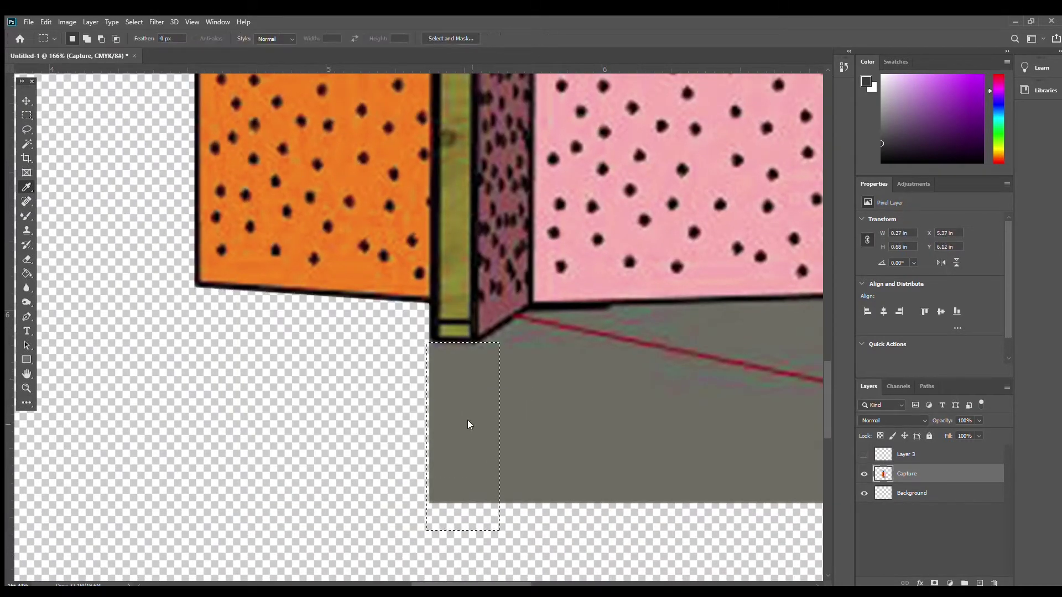
pyautogui.hotkey('ctrl', 't')
pyautogui.moveTo(500, 343); pyautogui.dragTo(500, 346)
pyautogui.click(552, 38)
pyautogui.press('Delete')
pyautogui.hotkey('ctrl', 'd')
# - Clear the large area of ground below the level of the post's base using rectangular selections
pyautogui.hscroll(7, 470, 363)
pyautogui.moveTo(353, 344); pyautogui.dragTo(669, 543)
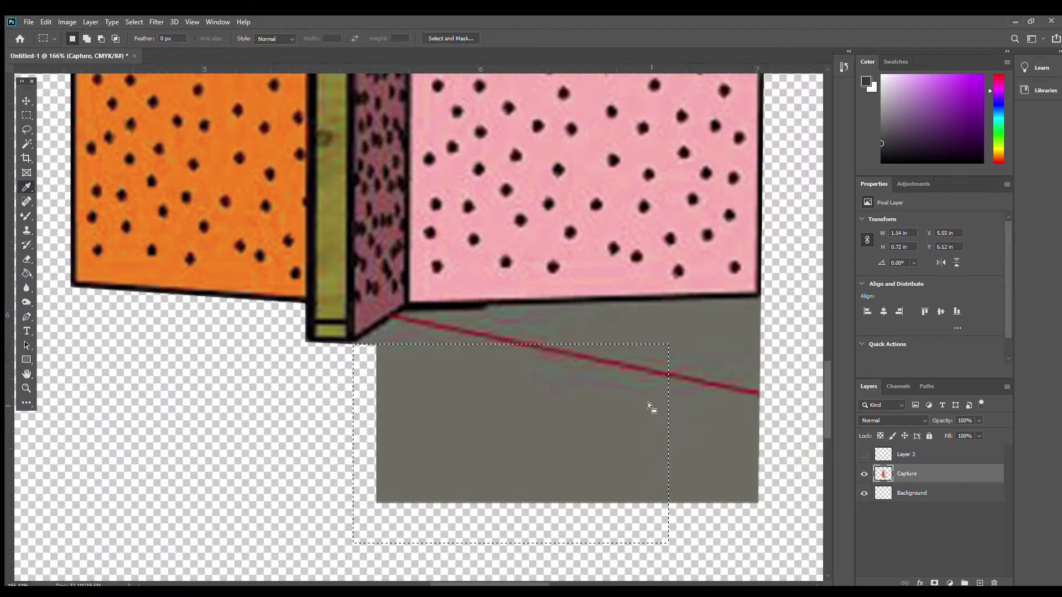
pyautogui.press('Delete')
pyautogui.moveTo(622, 370); pyautogui.dragTo(747, 368)
pyautogui.press('Delete')
pyautogui.hotkey('ctrl', 'd')
# - Delete the remaining ground strip beneath the shaded and pink panels using a selection reshaped along their slanted bottom edges
pyautogui.moveTo(407, 306); pyautogui.dragTo(762, 387)
pyautogui.hotkey('ctrl', 't')
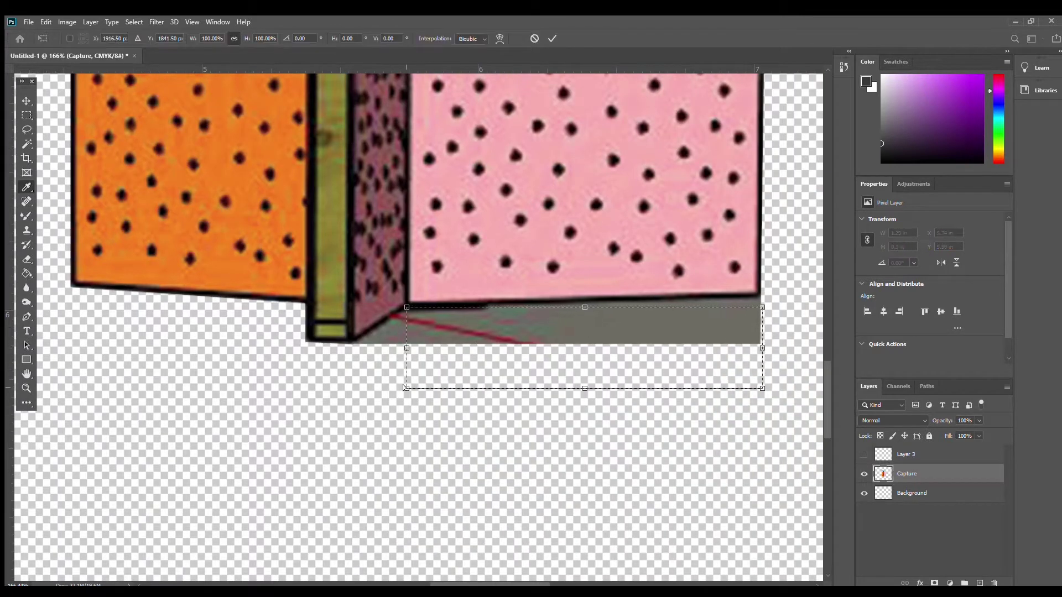
pyautogui.moveTo(407, 388); pyautogui.dragTo(320, 368)
pyautogui.moveTo(762, 307); pyautogui.dragTo(768, 298)
pyautogui.click(552, 38)
pyautogui.press('Delete')
# - Select the blue sky around the street sign with the Magic Wand and delete it
pyautogui.click(26, 388)
pyautogui.moveTo(445, 441); pyautogui.dragTo(388, 441)
pyautogui.moveTo(396, 166); pyautogui.dragTo(437, 165)
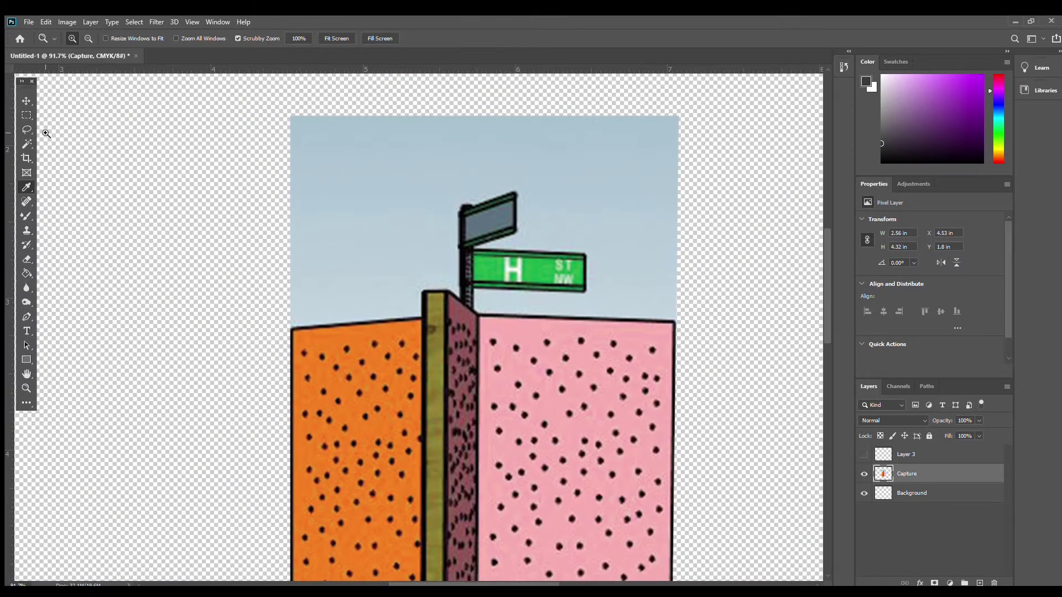
pyautogui.click(26, 144)
pyautogui.click(367, 197)
pyautogui.press('Delete')
pyautogui.hotkey('ctrl', 'd')
# - Delete the leftover sky beside the green street sign with a rectangular selection
pyautogui.click(27, 115)
pyautogui.moveTo(563, 245); pyautogui.dragTo(608, 253)
pyautogui.press('Delete')
pyautogui.hotkey('ctrl', 'd')
pyautogui.scroll(-5, 559, 277)
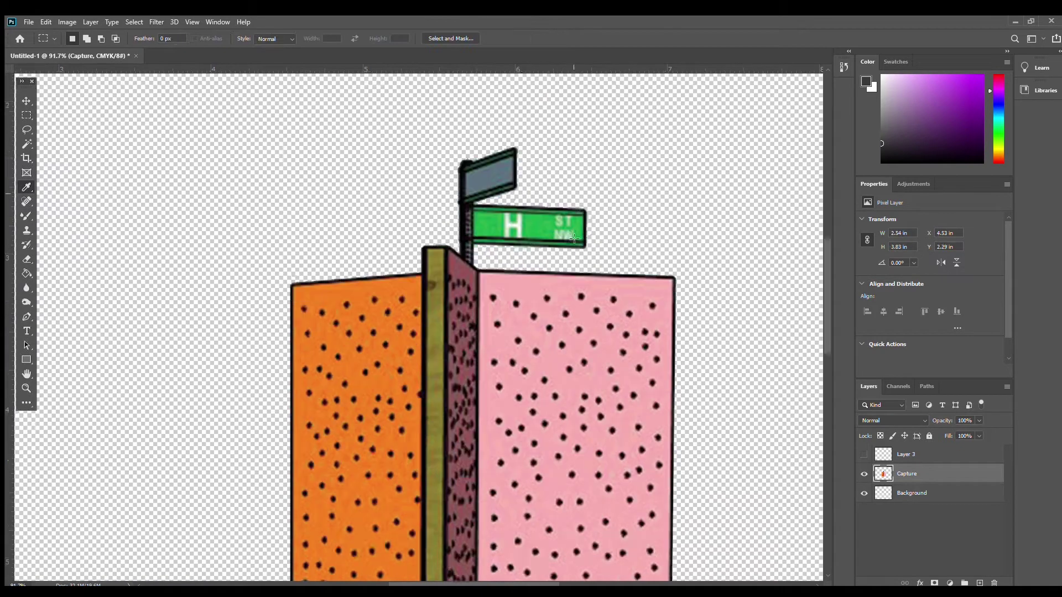
# - Move the cut-out photobooth model slightly to the left on the canvas
pyautogui.press('z')
pyautogui.moveTo(334, 410); pyautogui.dragTo(276, 410)
pyautogui.press('v')
pyautogui.moveTo(400, 327); pyautogui.dragTo(353, 323)
# - Rename the Capture layer as Photobooth Model
pyautogui.doubleClick(915, 473)
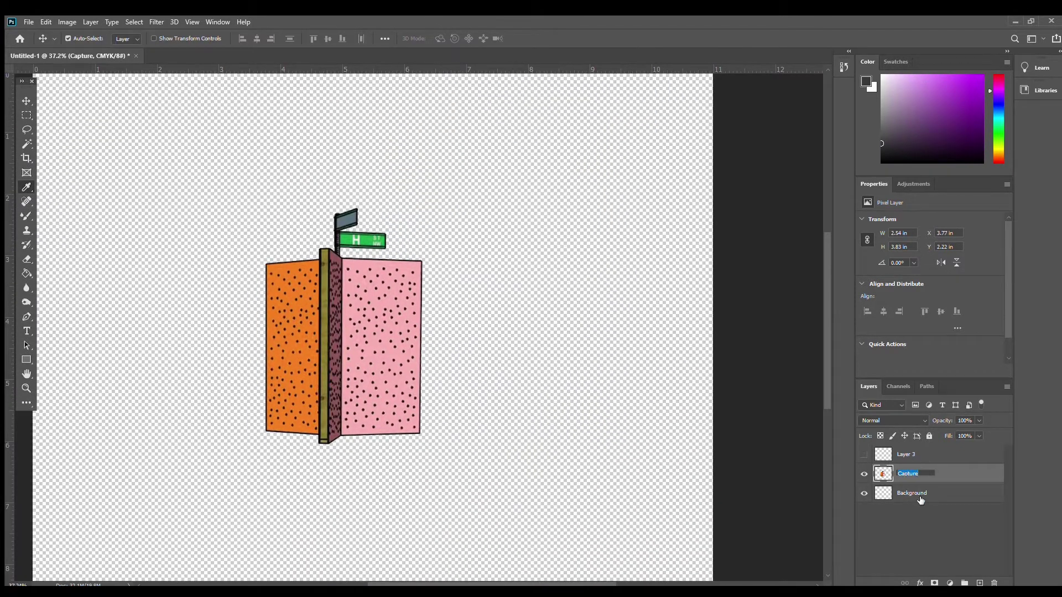
pyautogui.press('BackSpace')
pyautogui.write('Photobooth Model')
pyautogui.press('Return')
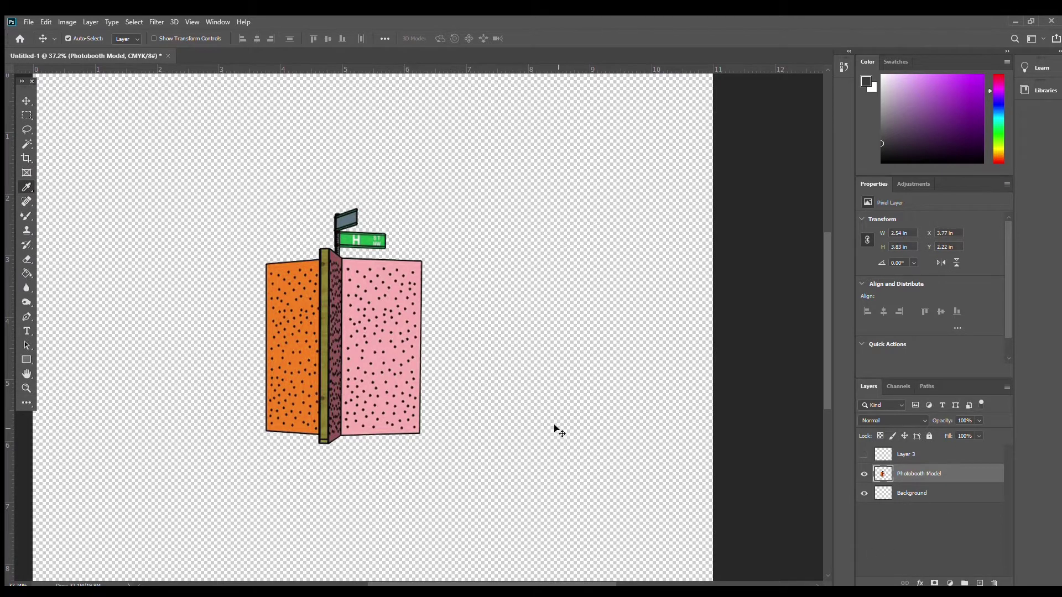
# - Create a layer group named Backdrop Designs above the Photobooth Model layer and place Layer 3 inside it
pyautogui.hscroll(-3, 555, 429)
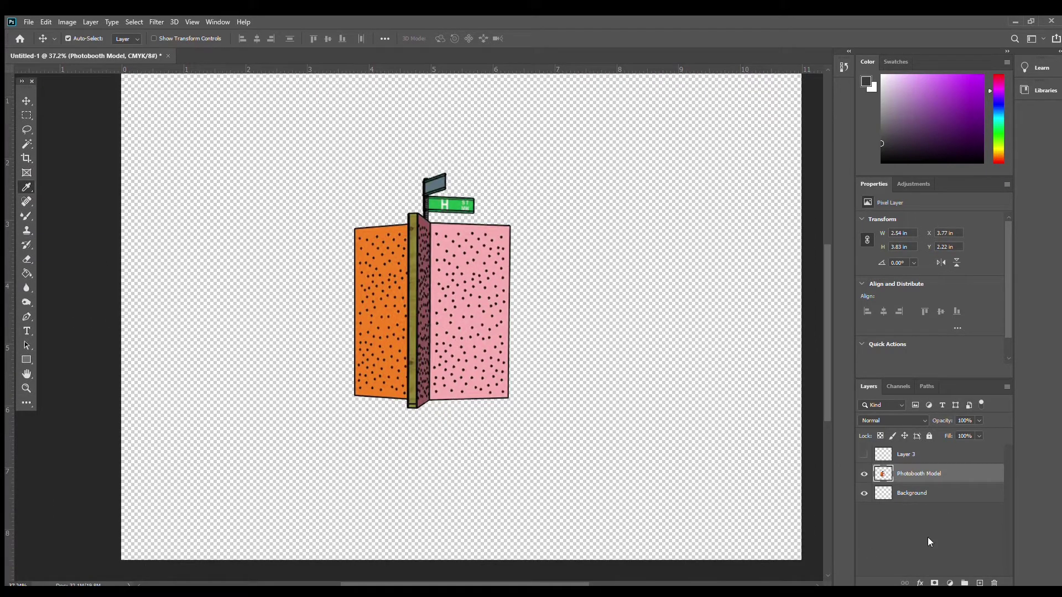
pyautogui.click(964, 583)
pyautogui.doubleClick(905, 471)
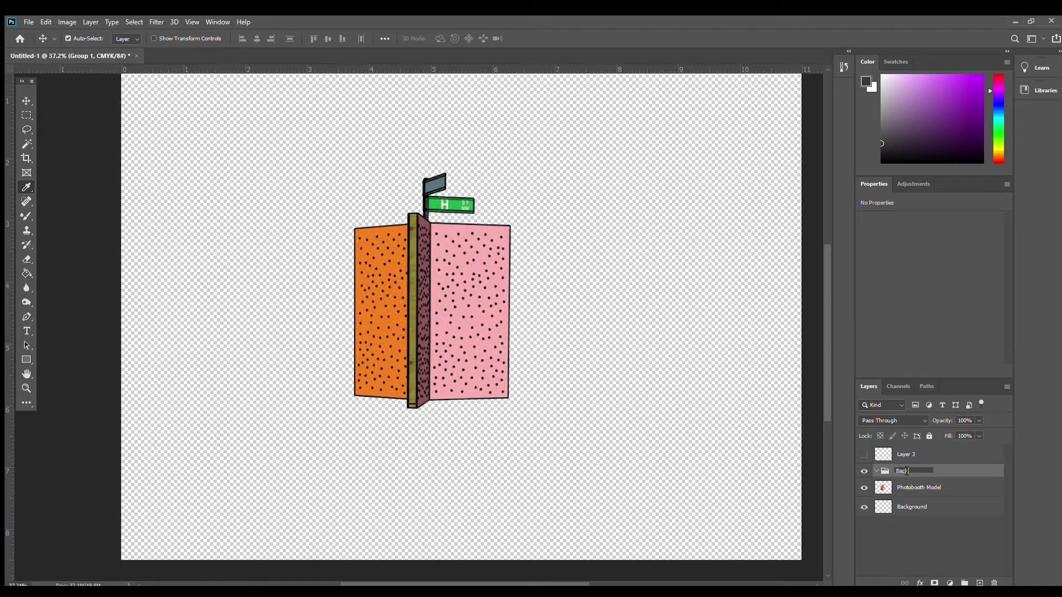
pyautogui.write('Backdrop Designs')
pyautogui.press('Return')
pyautogui.moveTo(916, 470); pyautogui.dragTo(921, 452)
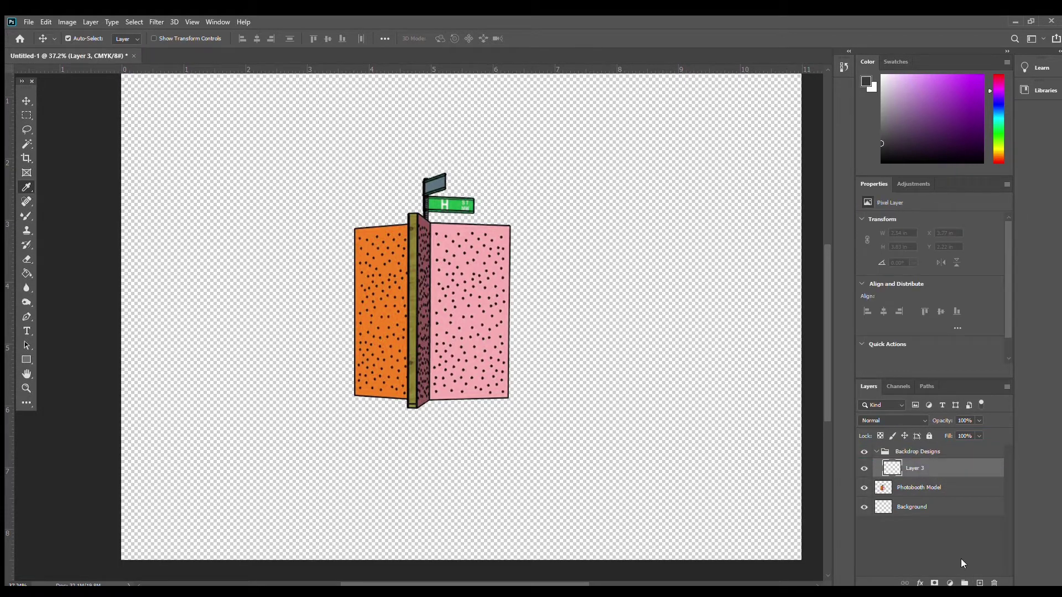
pyautogui.click(979, 583)
pyautogui.click(979, 583)
pyautogui.click(914, 489)
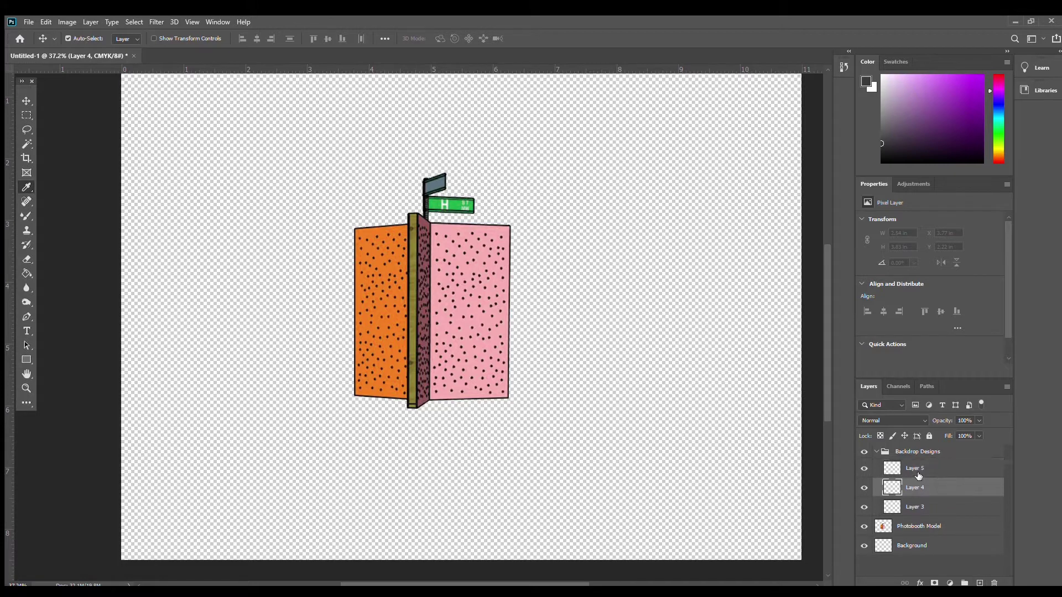
pyautogui.click(481, 241)
pyautogui.click(993, 582)
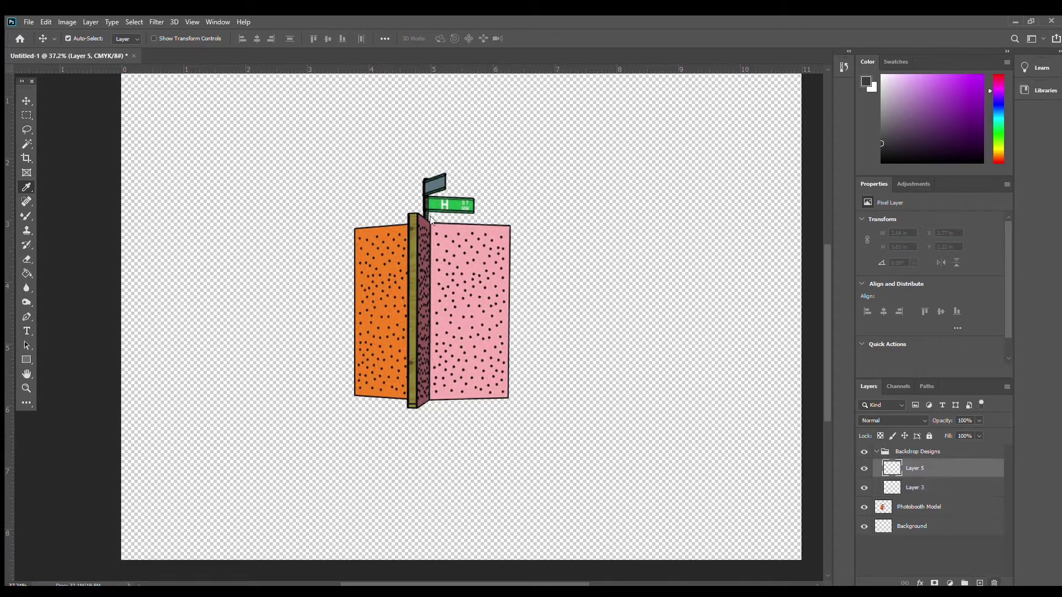
pyautogui.click(479, 235)
pyautogui.click(939, 534)
# - Hide the Photobooth Model layer and make Layer 3 in the Backdrop Designs group the active layer
pyautogui.click(908, 467)
pyautogui.click(864, 487)
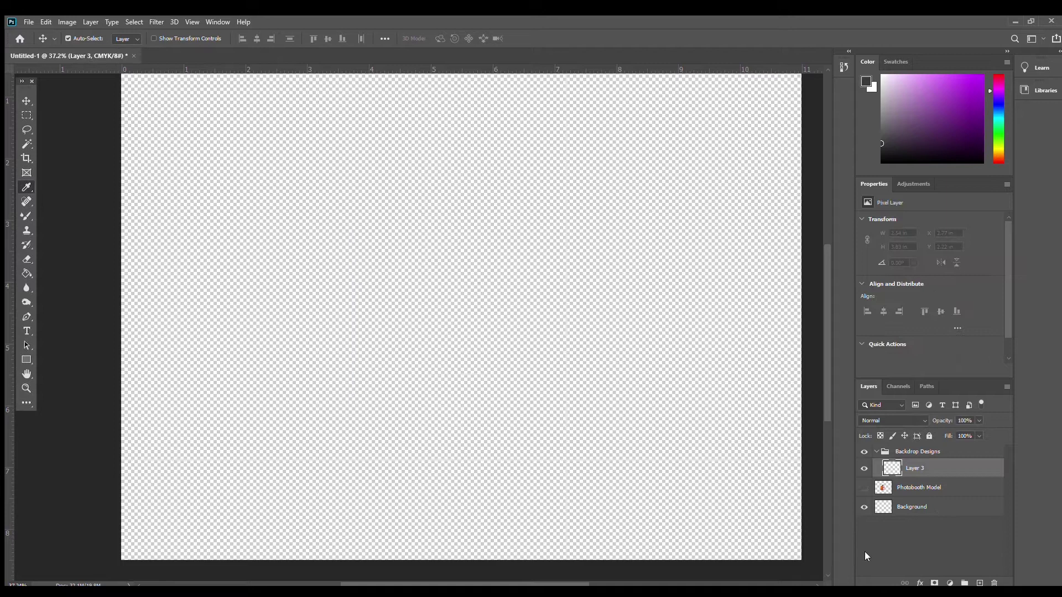
pyautogui.click(864, 507)
pyautogui.click(920, 535)
pyautogui.click(909, 469)
pyautogui.scroll(2, 491, 255)
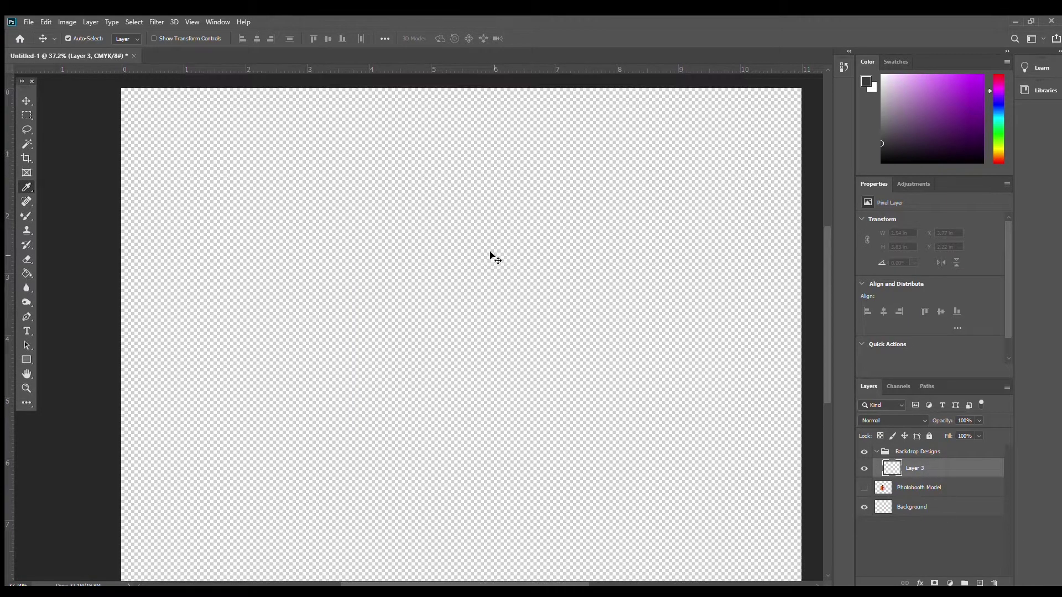
pyautogui.hscroll(-1, 491, 256)
pyautogui.hscroll(3, 491, 256)
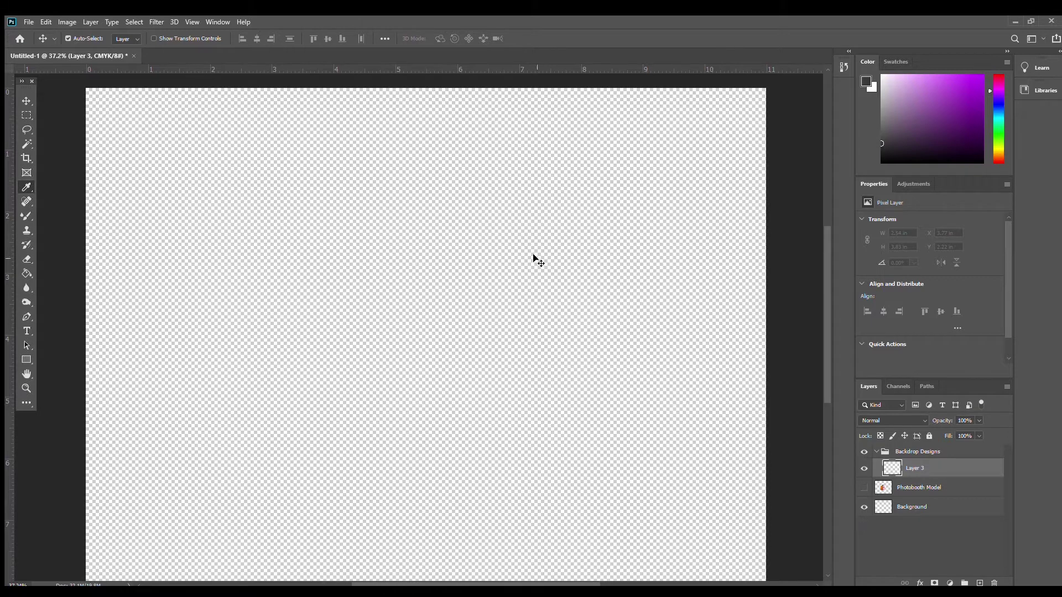
# - Show the Photobooth Model layer again and draw a dark rectangle about 407 by 865 px over its pink panel
pyautogui.click(26, 360)
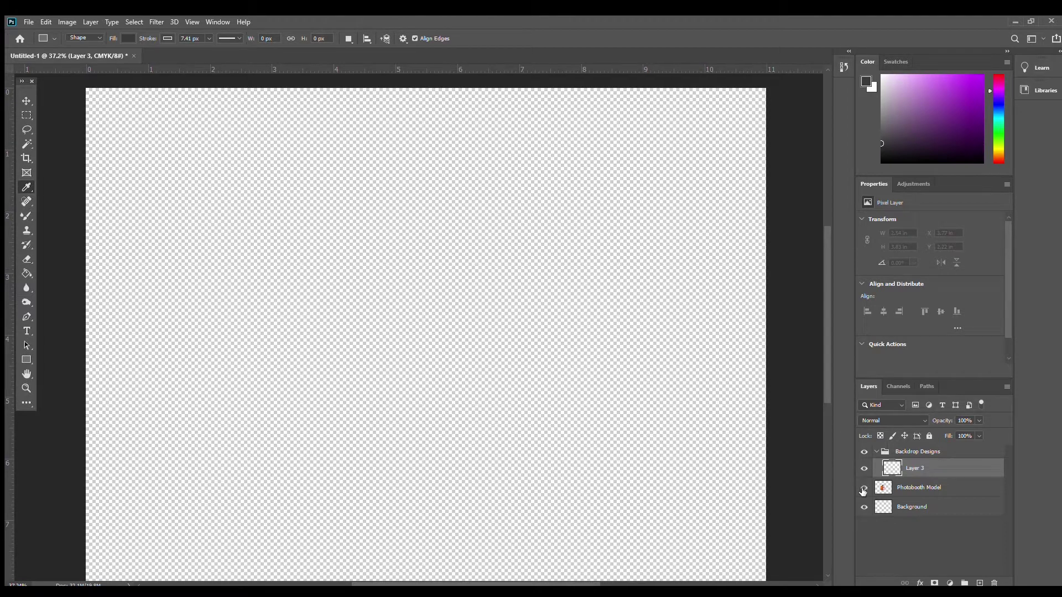
pyautogui.click(864, 489)
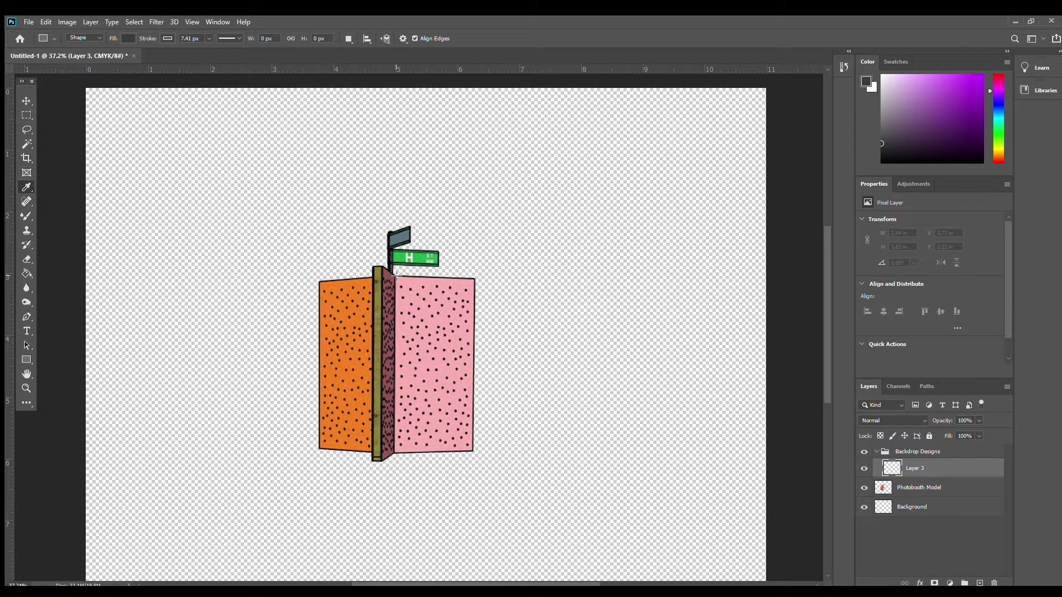
pyautogui.moveTo(396, 273); pyautogui.dragTo(480, 454)
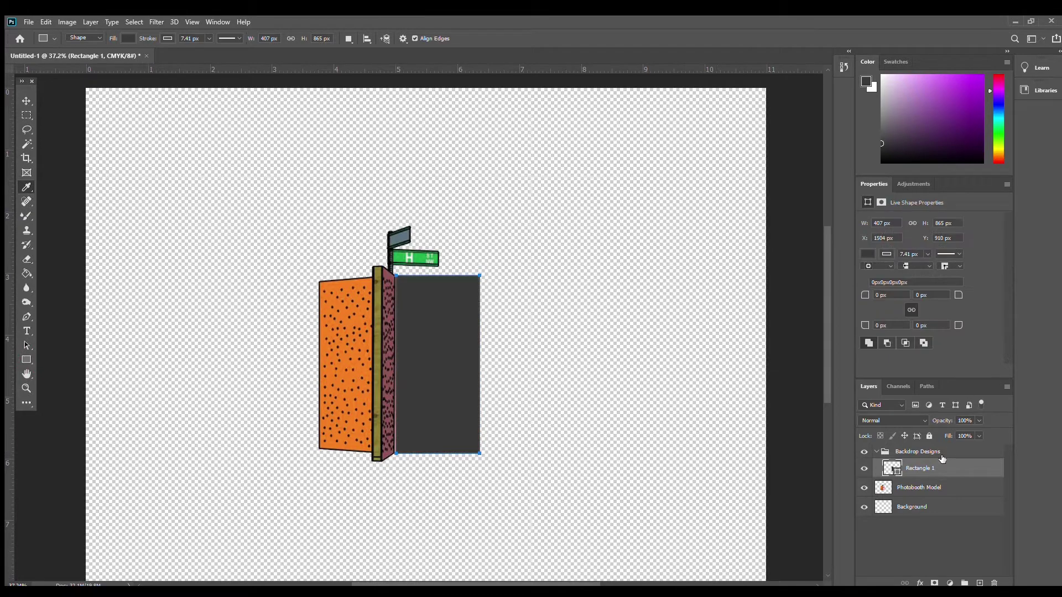
# - Hide the Photobooth Model layer and move the dark rectangle up to about Y 843 px
pyautogui.click(865, 490)
pyautogui.press('v')
pyautogui.click(408, 239)
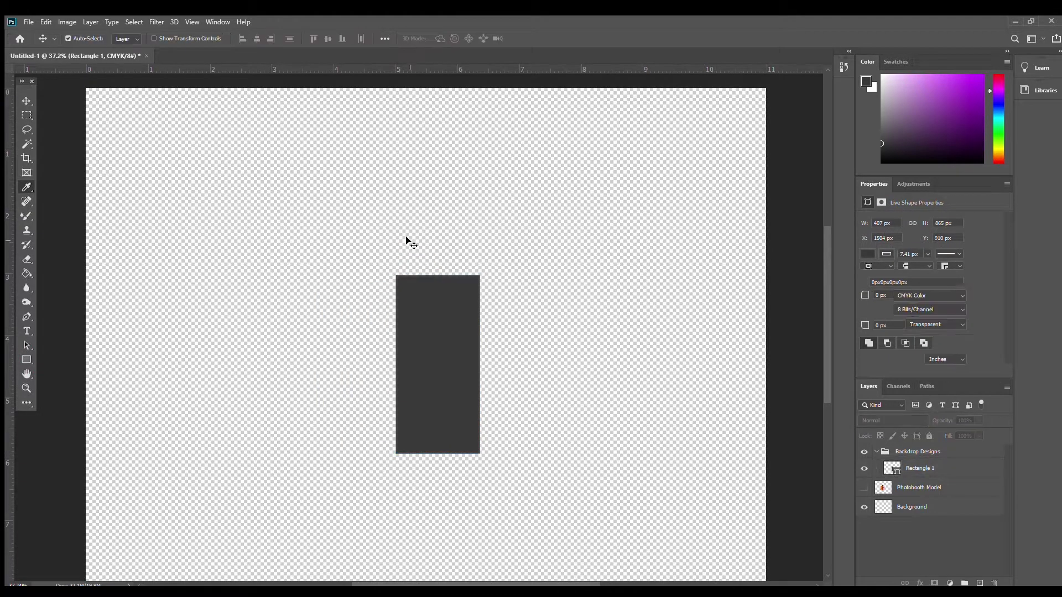
pyautogui.scroll(-1, 412, 251)
pyautogui.moveTo(431, 308); pyautogui.dragTo(431, 293)
pyautogui.click(244, 285)
# - Make a rectangular marquee selection matching the outline of the dark rectangle
pyautogui.press('z')
pyautogui.moveTo(433, 440); pyautogui.dragTo(562, 282)
pyautogui.moveTo(358, 295); pyautogui.dragTo(415, 254)
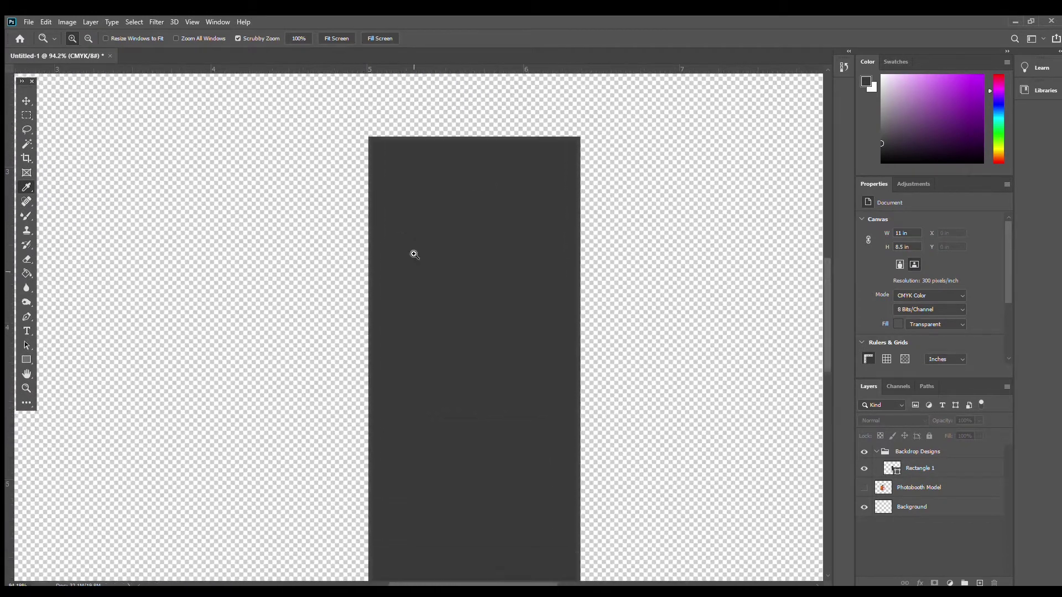
pyautogui.scroll(-1, 415, 253)
pyautogui.press('m')
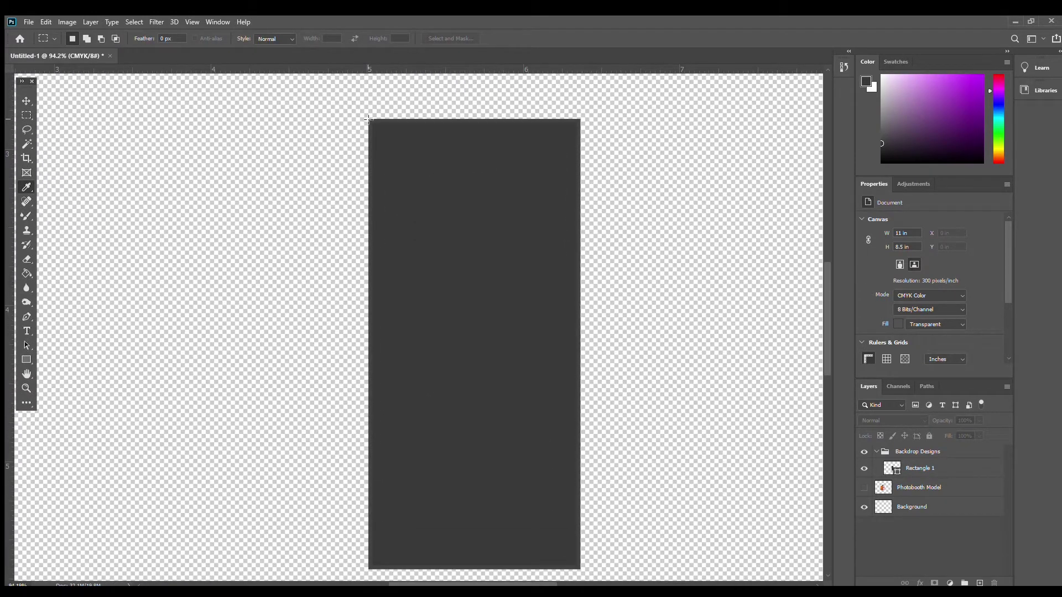
pyautogui.moveTo(369, 119); pyautogui.dragTo(580, 569)
# - Activate the Brush tool and rasterize the Rectangle 1 shape layer so it can be painted on
pyautogui.click(26, 216)
pyautogui.hotkey('shift', 'b')
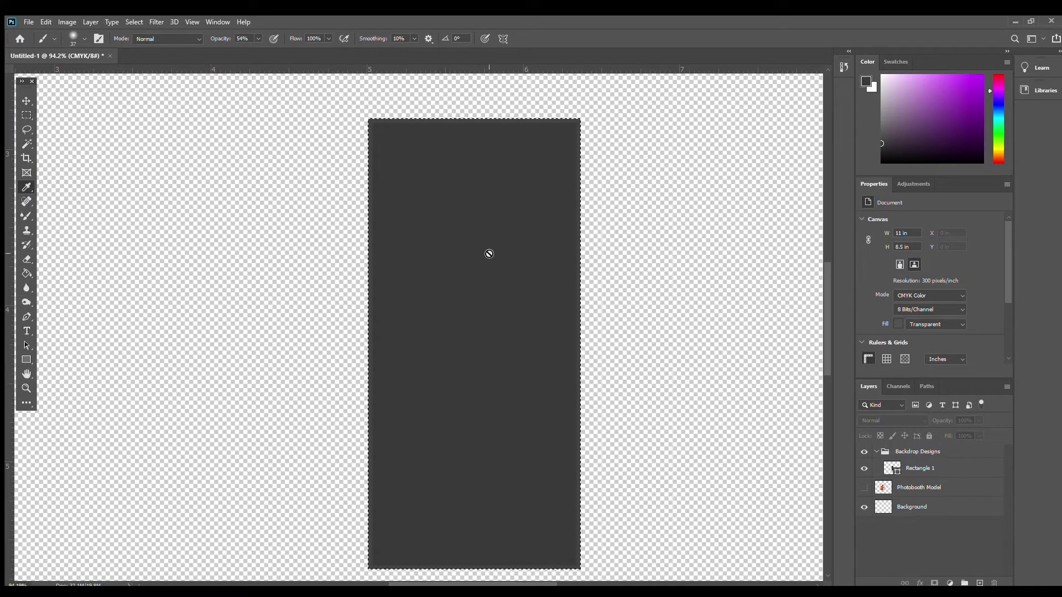
pyautogui.click(931, 469)
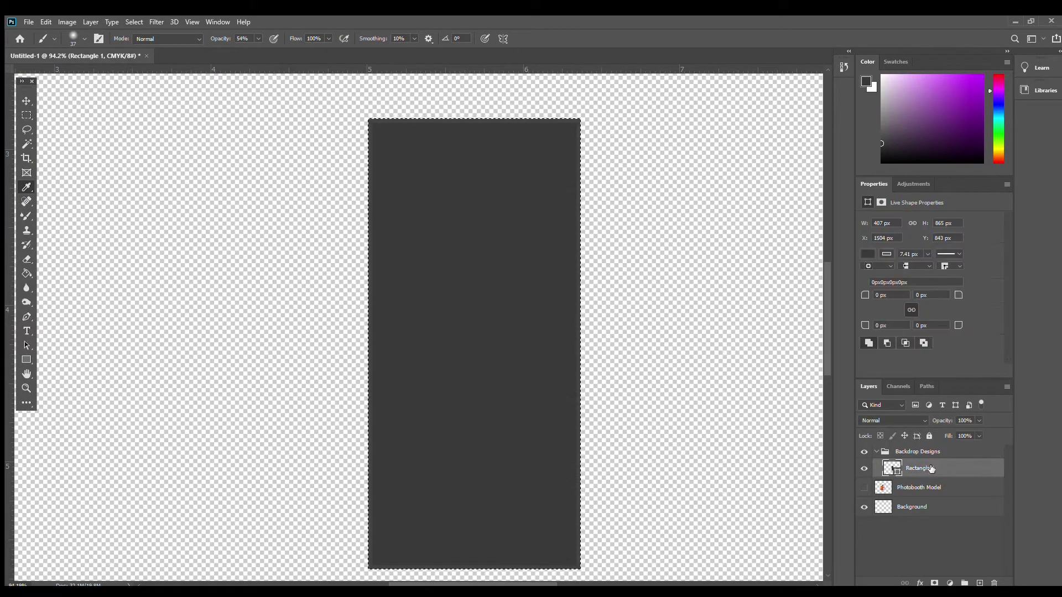
pyautogui.rightClick(931, 469)
pyautogui.click(830, 289)
pyautogui.scroll(-3, 673, 336)
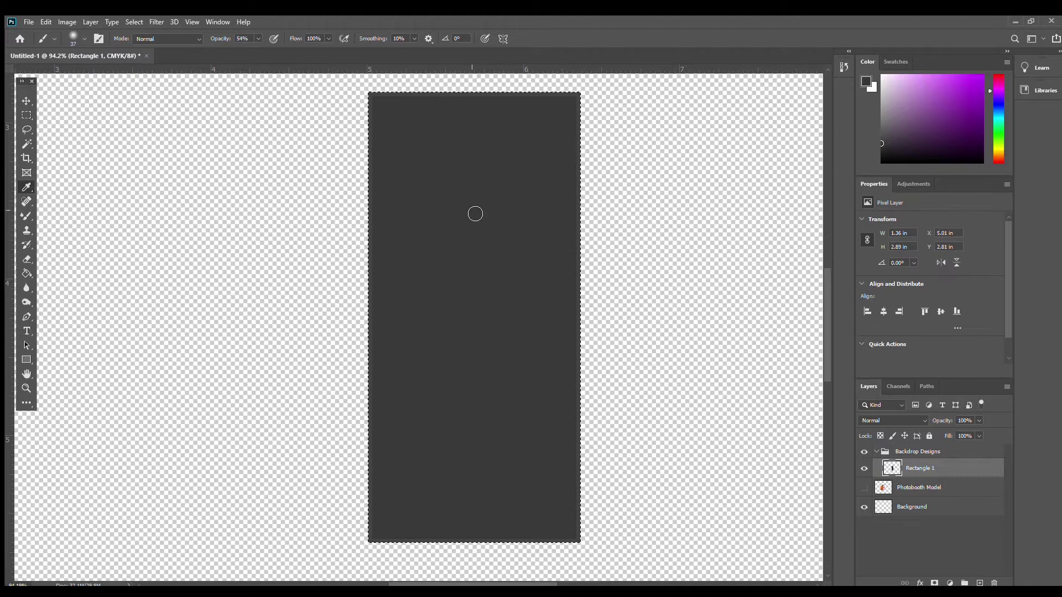
# - Pick a medium purple and brush loose, scattered strokes across the middle and upper part of the dark rectangle
pyautogui.press('i')
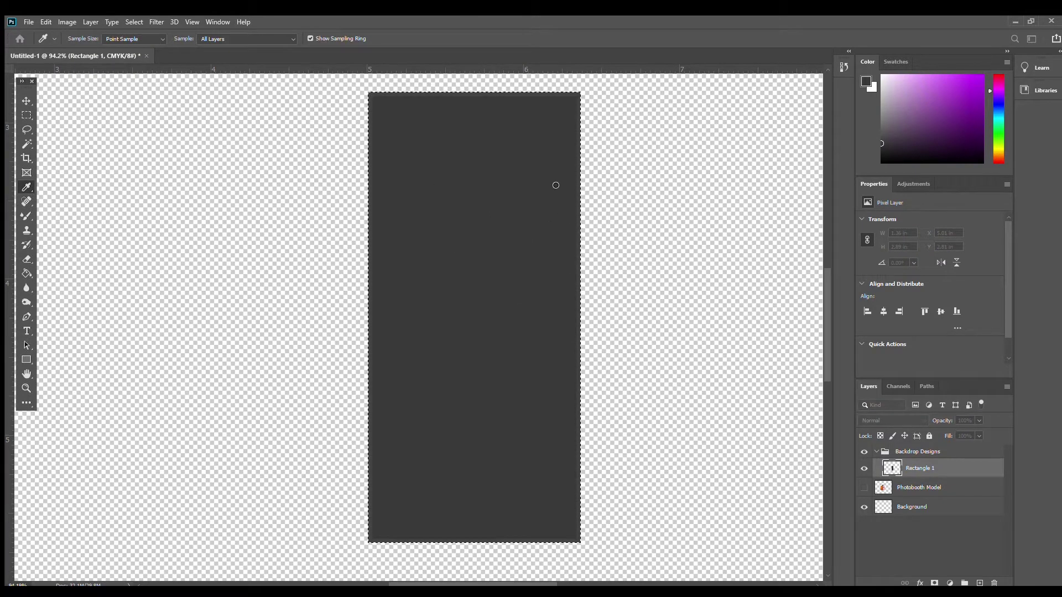
pyautogui.click(776, 114)
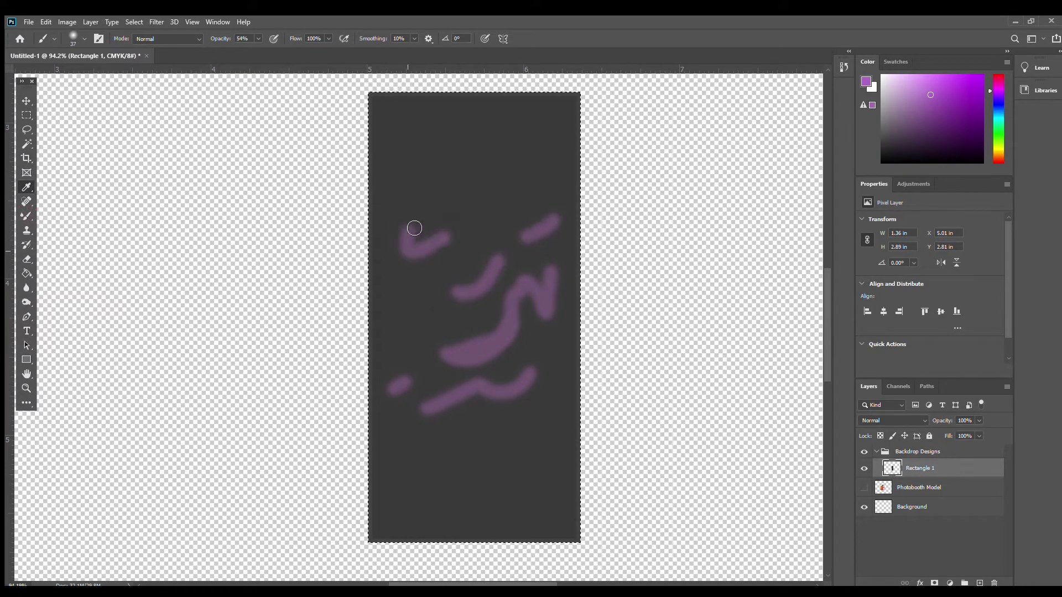
pyautogui.click(538, 182)
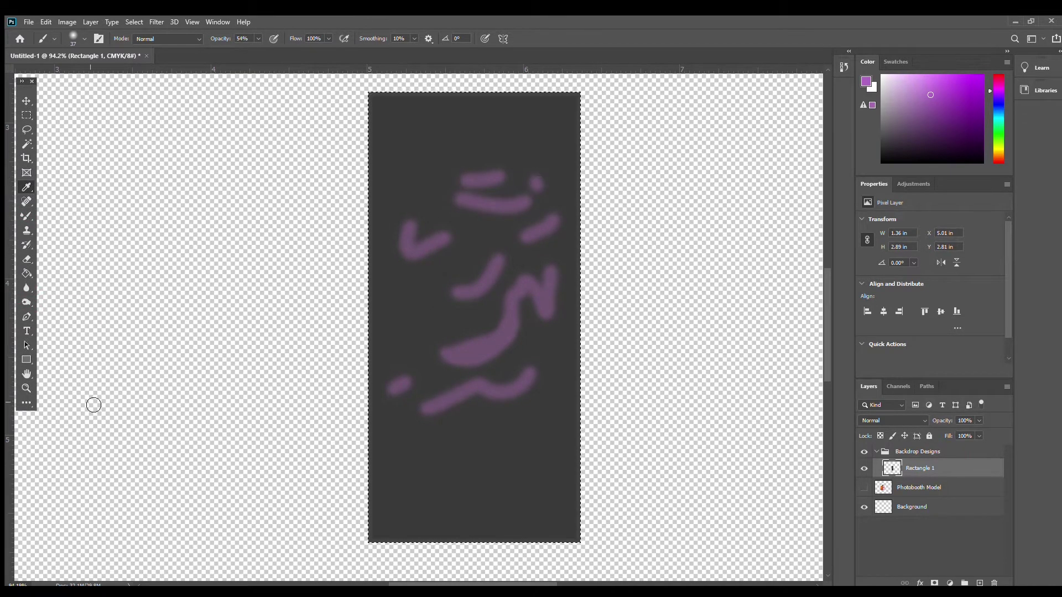
# - Pick a light teal and add short strokes and a filled swirl around the middle of the rectangle
pyautogui.press('i')
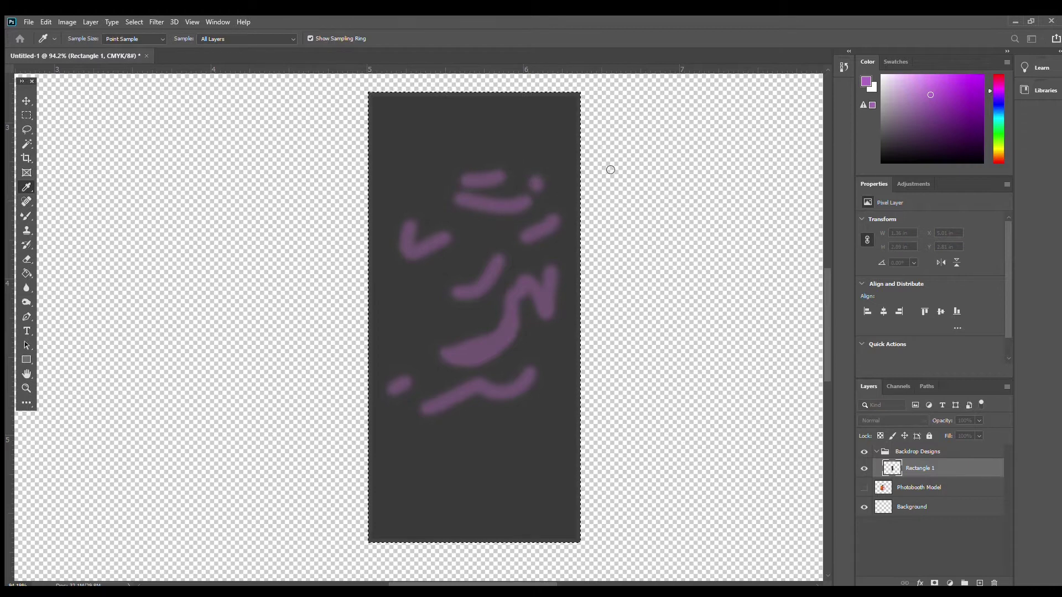
pyautogui.press('b')
pyautogui.moveTo(461, 287); pyautogui.dragTo(432, 279)
# - Pick a dark purple and brush strokes around the top, right and lower sides of the existing marks
pyautogui.press('i')
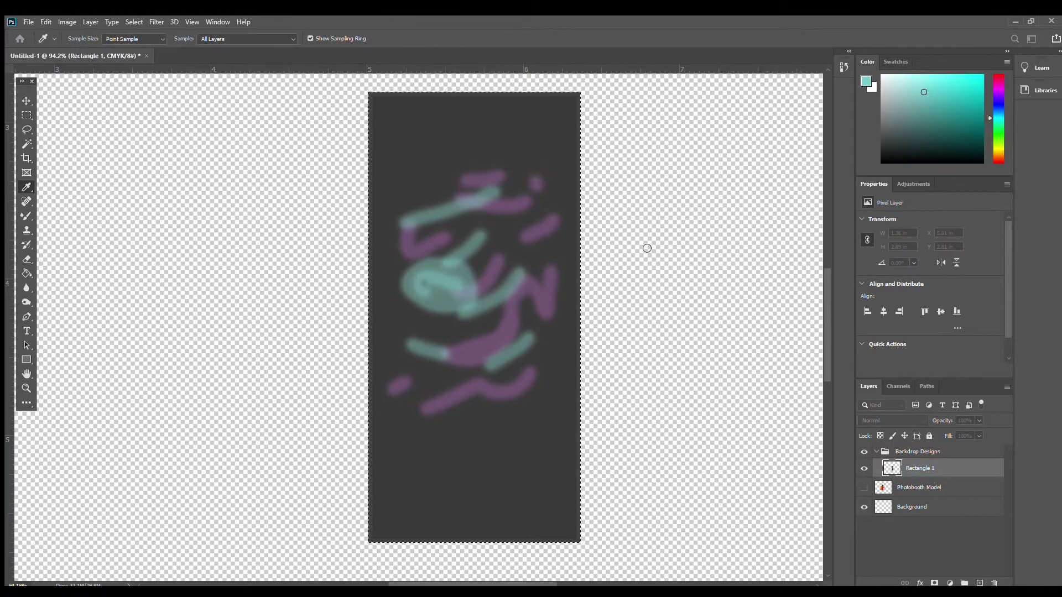
pyautogui.click(736, 137)
pyautogui.moveTo(408, 431); pyautogui.dragTo(483, 416)
pyautogui.moveTo(497, 397); pyautogui.dragTo(537, 377)
pyautogui.moveTo(517, 409); pyautogui.dragTo(550, 352)
pyautogui.moveTo(556, 332); pyautogui.dragTo(502, 180)
pyautogui.moveTo(568, 312); pyautogui.dragTo(558, 332)
pyautogui.moveTo(563, 349); pyautogui.dragTo(555, 399)
pyautogui.moveTo(500, 427); pyautogui.dragTo(472, 449)
pyautogui.moveTo(412, 384); pyautogui.dragTo(427, 385)
# - Pick a bright magenta and brush a few short accent strokes among the purple and teal ones
pyautogui.press('i')
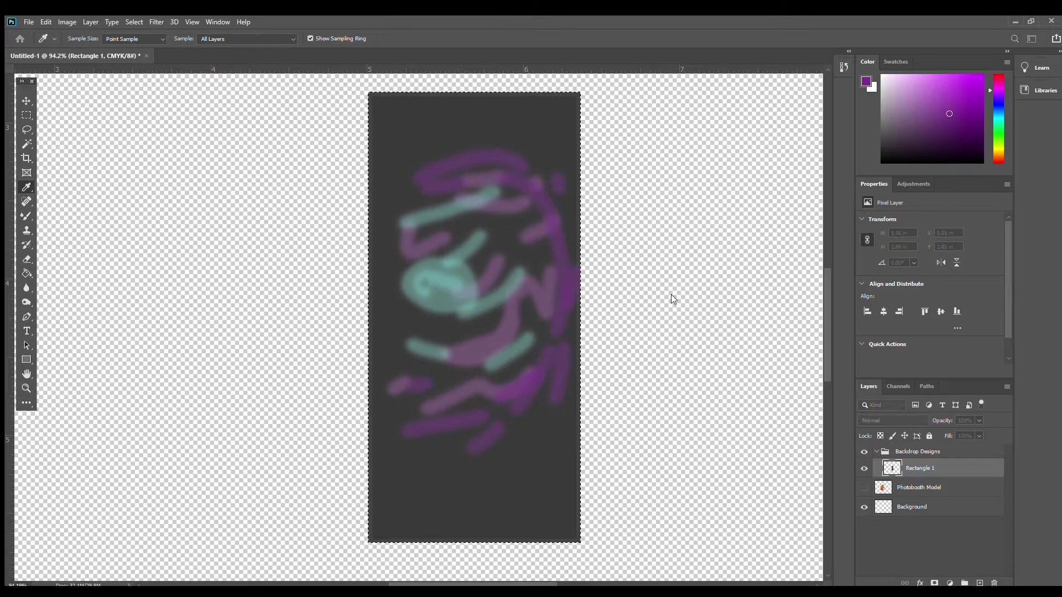
pyautogui.click(673, 298)
pyautogui.press('b')
pyautogui.moveTo(438, 341); pyautogui.dragTo(466, 343)
pyautogui.moveTo(522, 232); pyautogui.dragTo(546, 254)
# - Activate the Mixer Brush, pick a muted purple and blend the strokes into a soft haze over the rectangle
pyautogui.hotkey('shift', 'b')
pyautogui.click(866, 81)
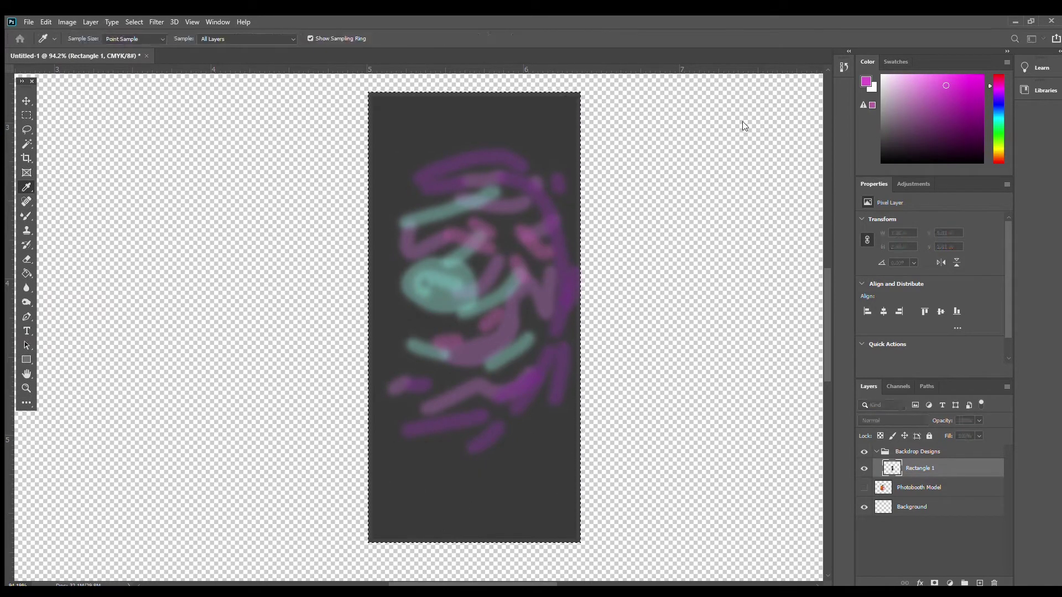
pyautogui.click(742, 125)
pyautogui.moveTo(429, 415)
pyautogui.mouseDown()
pyautogui.moveTo(561, 457)
pyautogui.moveTo(553, 368)
pyautogui.mouseUp()
pyautogui.moveTo(616, 379)
pyautogui.mouseDown()
pyautogui.moveTo(455, 531)
pyautogui.moveTo(556, 466)
pyautogui.moveTo(596, 210)
pyautogui.moveTo(601, 271)
pyautogui.moveTo(450, 203)
pyautogui.mouseUp()
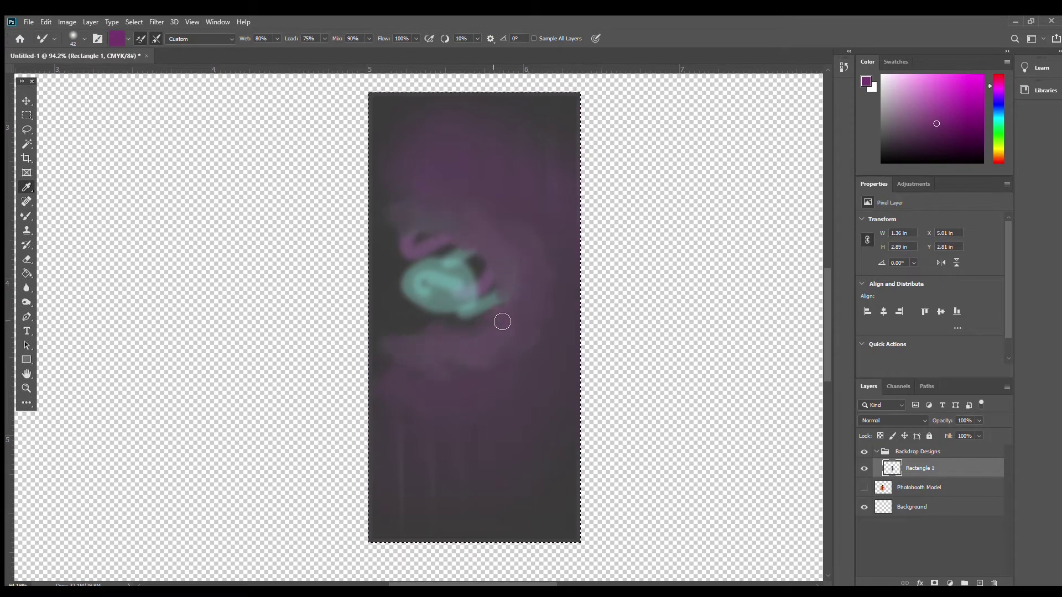
pyautogui.moveTo(503, 321); pyautogui.dragTo(394, 320)
# - Pick a dark teal and blend it into a soft cloud in the middle of the rectangle at 75 px
pyautogui.click(866, 81)
pyautogui.click(627, 185)
pyautogui.click(743, 126)
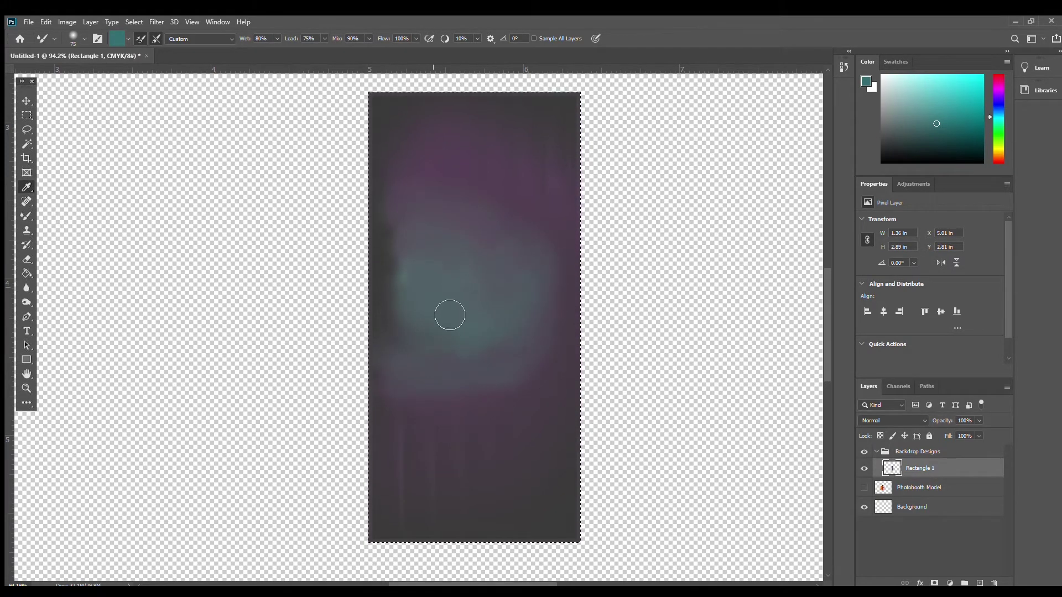
# - Pick a near-white colour and blend soft highlights into the teal cloud with the Mixer Brush
pyautogui.click(866, 81)
pyautogui.click(514, 137)
pyautogui.click(742, 125)
pyautogui.moveTo(490, 287)
pyautogui.mouseDown()
pyautogui.moveTo(405, 360)
pyautogui.moveTo(469, 243)
pyautogui.moveTo(482, 249)
pyautogui.mouseUp()
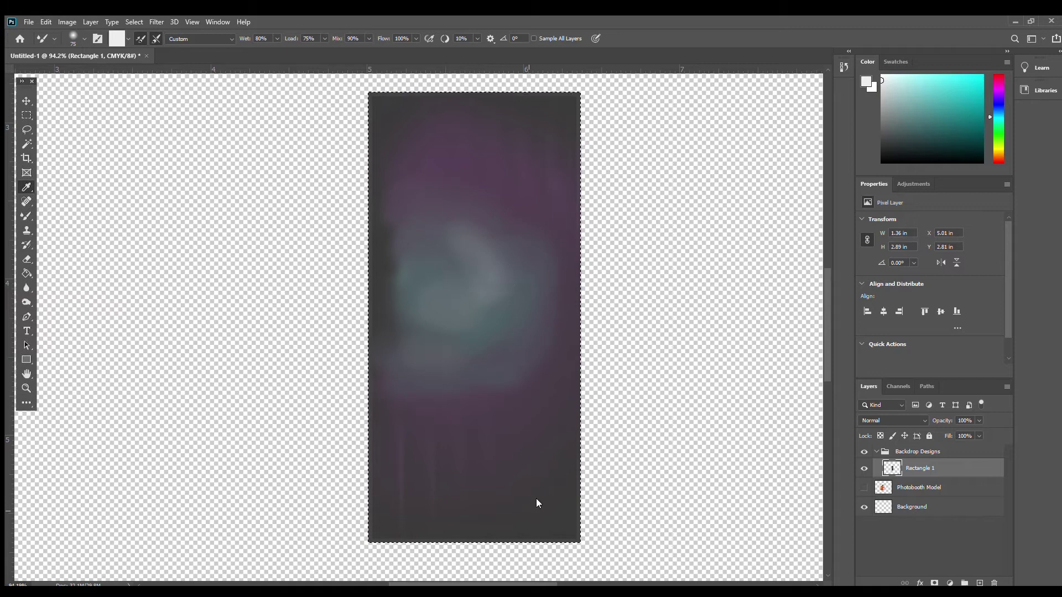
# - Darken the rectangle's lower-right area and the lower part of the teal cloud with the Burn tool
pyautogui.press('o')
pyautogui.moveTo(552, 500); pyautogui.dragTo(493, 484)
pyautogui.moveTo(451, 326); pyautogui.dragTo(521, 292)
# - Set the foreground colour to white and brush highlights over the centre and right part of the teal cloud
pyautogui.click(866, 82)
pyautogui.click(512, 128)
pyautogui.click(742, 126)
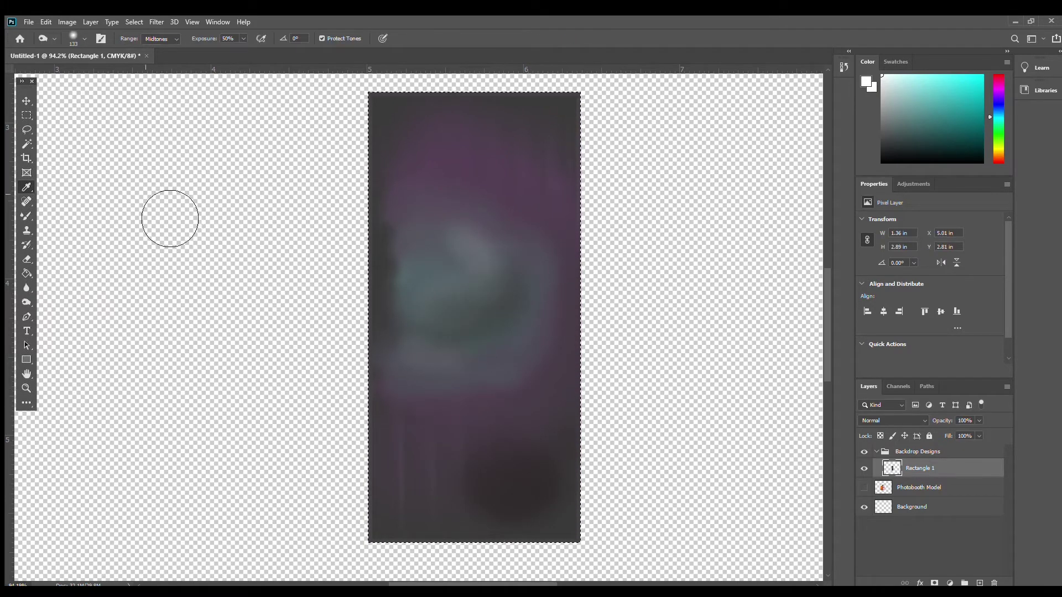
pyautogui.click(26, 217)
pyautogui.click(71, 213)
pyautogui.moveTo(448, 293); pyautogui.dragTo(473, 298)
pyautogui.moveTo(491, 296)
pyautogui.mouseDown()
pyautogui.moveTo(447, 316)
pyautogui.moveTo(486, 332)
pyautogui.moveTo(516, 249)
pyautogui.mouseUp()
pyautogui.click(510, 313)
pyautogui.click(516, 284)
# - Activate the Mixer Brush, pick a pale teal and blend the white highlights into the central cloud
pyautogui.click(57, 242)
pyautogui.click(866, 82)
pyautogui.click(561, 138)
pyautogui.click(742, 125)
pyautogui.moveTo(460, 370)
pyautogui.mouseDown()
pyautogui.moveTo(474, 346)
pyautogui.moveTo(462, 345)
pyautogui.moveTo(517, 277)
pyautogui.moveTo(414, 252)
pyautogui.mouseUp()
# - Return to the Brush tool, pick a dark grey and dot tiny specks onto the central cloud
pyautogui.rightClick(27, 217)
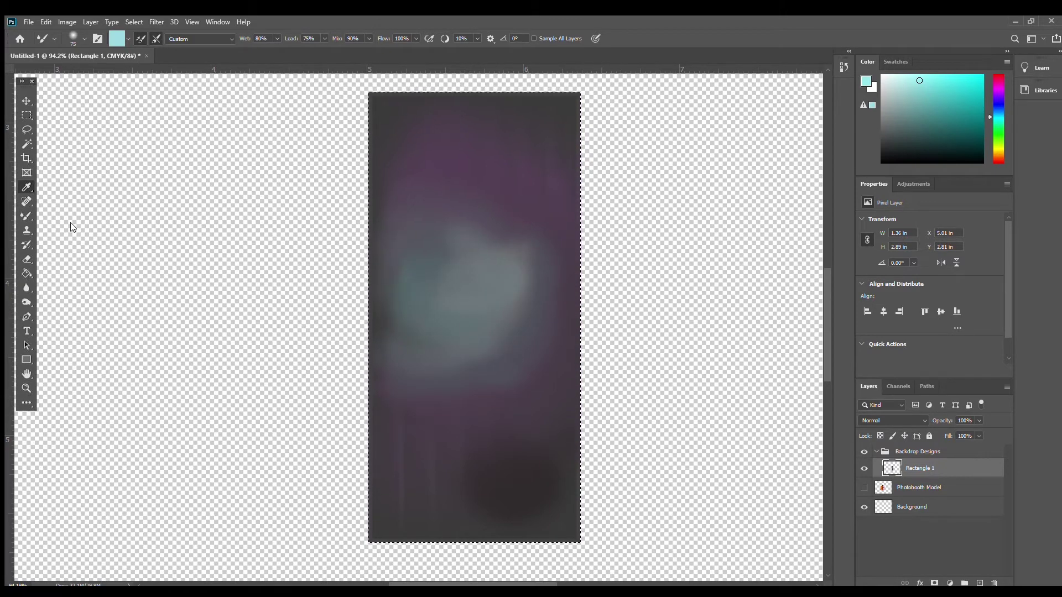
pyautogui.click(70, 221)
pyautogui.click(866, 81)
pyautogui.click(495, 223)
pyautogui.click(742, 126)
pyautogui.click(463, 314)
pyautogui.click(510, 299)
# - Pick a light teal and dot small stars across the central cloud
pyautogui.click(866, 82)
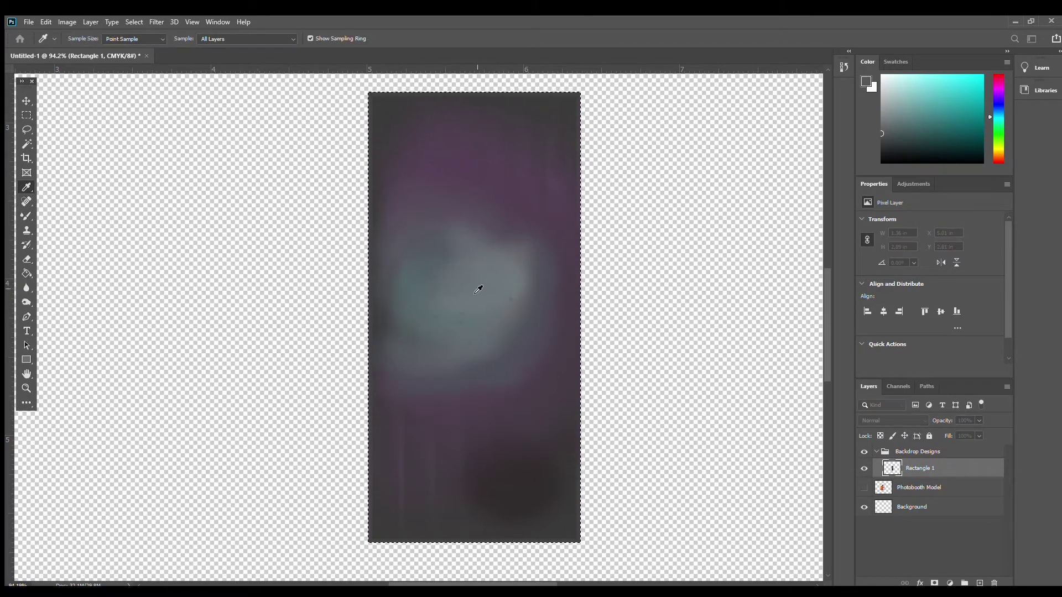
pyautogui.click(557, 147)
pyautogui.click(743, 125)
pyautogui.click(435, 323)
pyautogui.click(440, 277)
# - Pick a light pinkish purple and scatter small stars in and around the central cloud
pyautogui.click(866, 82)
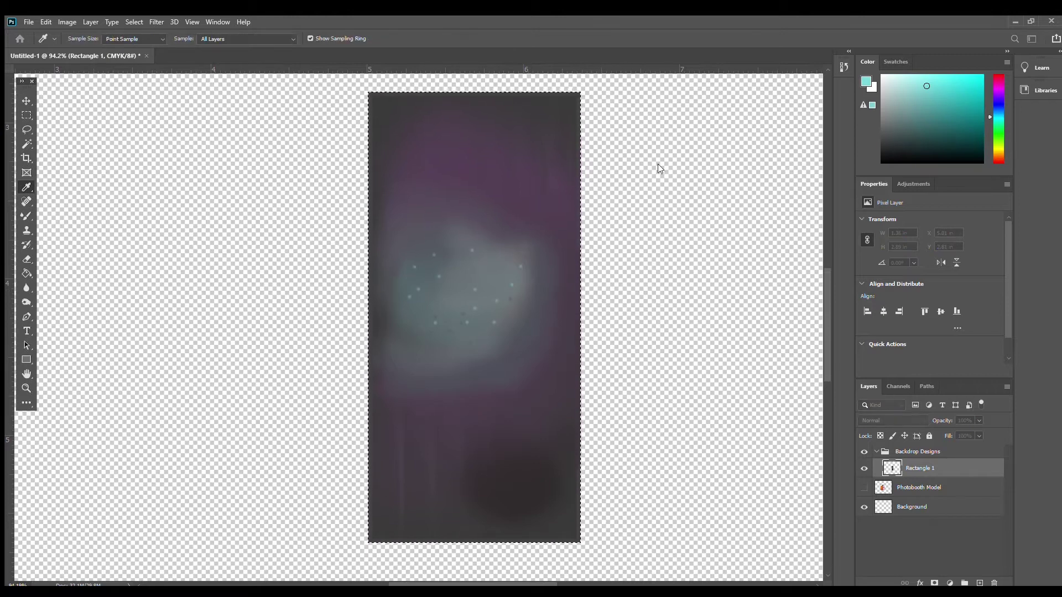
pyautogui.click(569, 139)
pyautogui.click(742, 126)
pyautogui.click(518, 221)
pyautogui.click(472, 224)
pyautogui.click(436, 208)
pyautogui.click(507, 313)
pyautogui.click(470, 266)
pyautogui.click(456, 283)
pyautogui.click(521, 335)
pyautogui.click(532, 370)
pyautogui.click(487, 402)
pyautogui.click(427, 381)
pyautogui.click(437, 179)
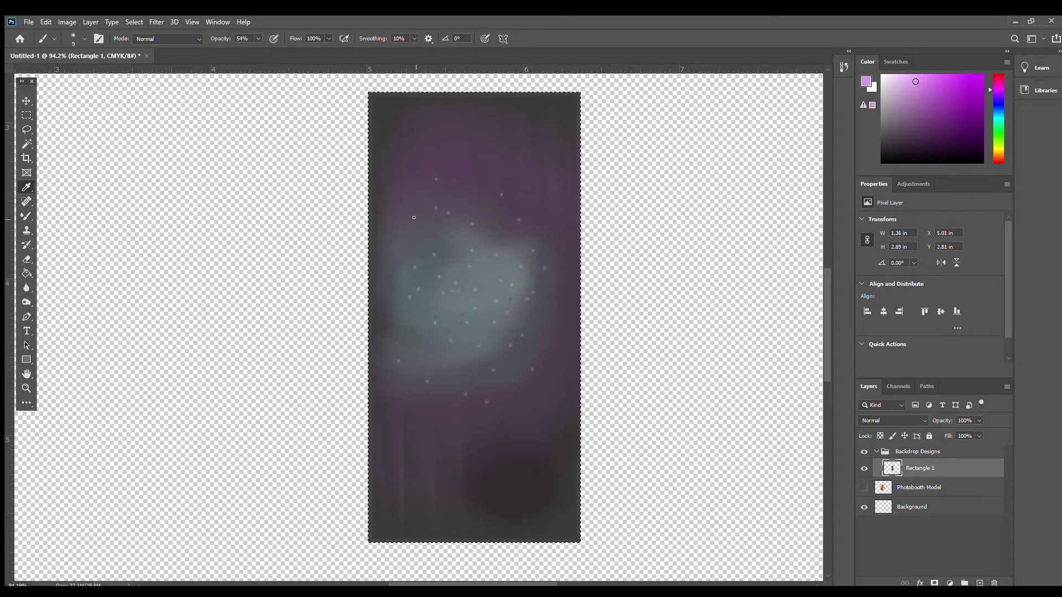
# - Pick a medium grey and scatter faint stars over the outer purple areas and the dark lower-right patch
pyautogui.click(866, 81)
pyautogui.click(522, 199)
pyautogui.click(742, 126)
pyautogui.click(475, 369)
pyautogui.click(391, 346)
pyautogui.click(412, 165)
pyautogui.click(501, 161)
pyautogui.click(543, 183)
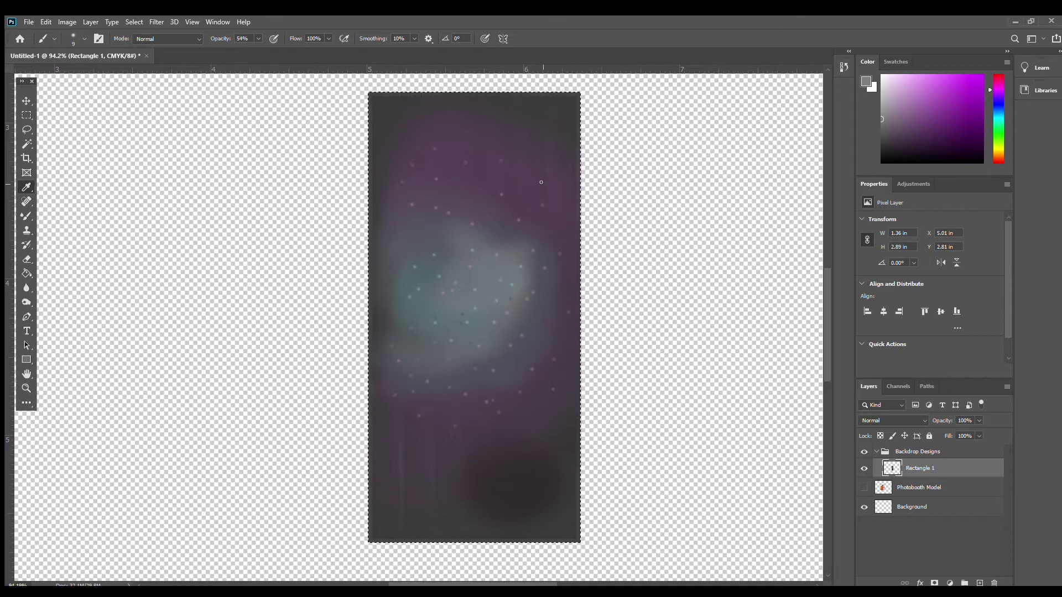
pyautogui.click(560, 254)
pyautogui.click(554, 495)
pyautogui.click(508, 502)
# - Soften the clouds and some of the stars with the Mixer Brush
pyautogui.hotkey('shift', 'b')
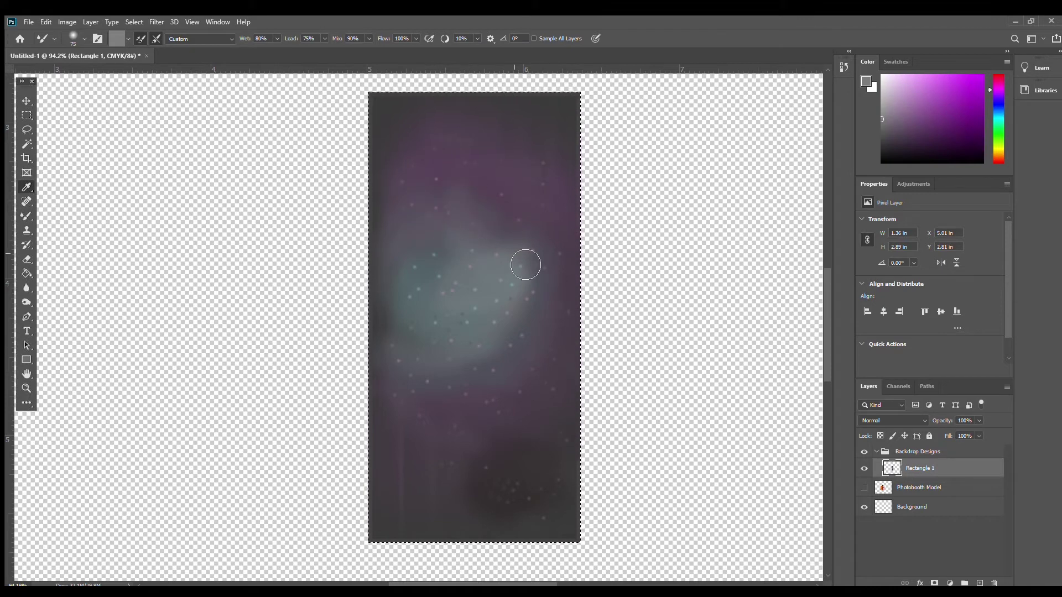
pyautogui.keyDown('alt'); pyautogui.click(500, 302); pyautogui.keyUp('alt')
pyautogui.moveTo(508, 304)
pyautogui.mouseDown()
pyautogui.moveTo(454, 278)
pyautogui.moveTo(509, 304)
pyautogui.moveTo(420, 310)
pyautogui.mouseUp()
# - Return to the Brush tool and dot a dense cluster of white stars in the central cloud
pyautogui.hotkey('shift', 'b')
pyautogui.click(444, 300)
pyautogui.click(458, 299)
pyautogui.click(471, 308)
pyautogui.click(489, 289)
pyautogui.click(483, 272)
pyautogui.click(449, 283)
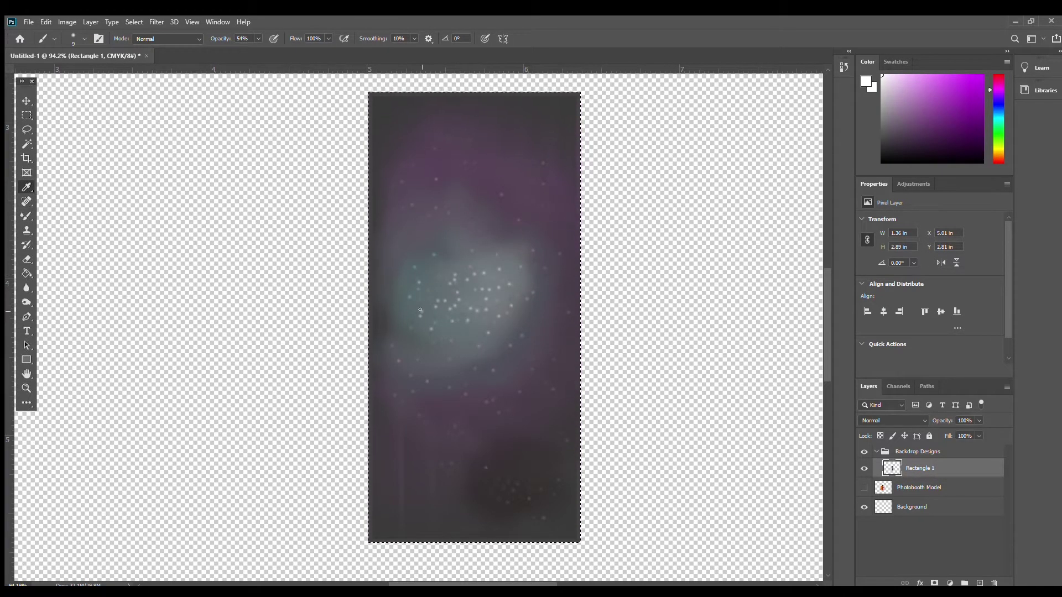
# - Paint light blue patches near the rectangle's upper-right and lower-left corners with a 64 px brush and blend them with the Mixer Brush
pyautogui.moveTo(77, 71); pyautogui.dragTo(90, 71)
pyautogui.click(866, 81)
pyautogui.click(550, 132)
pyautogui.press('Return')
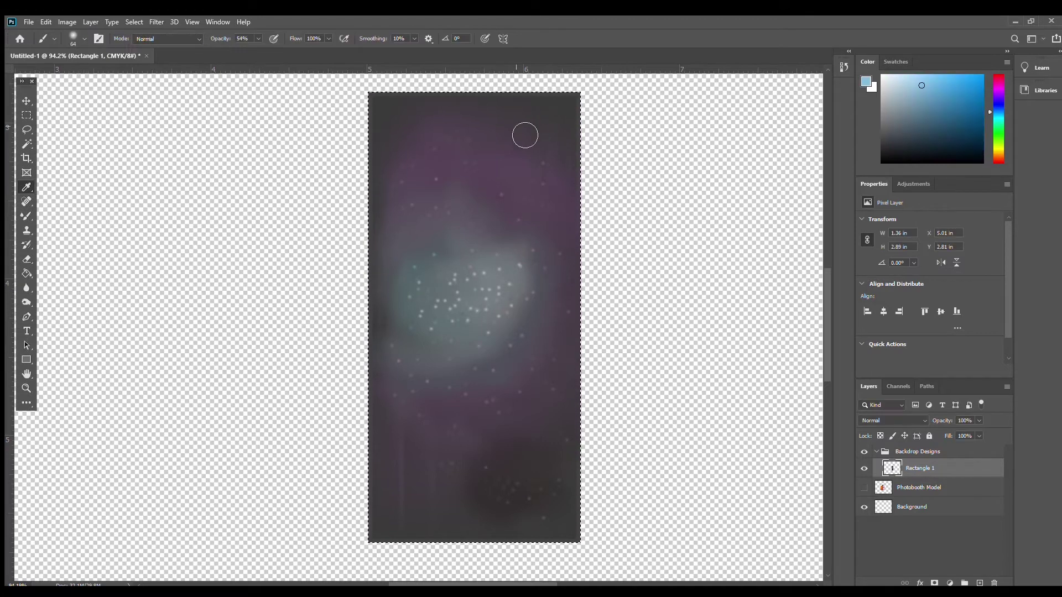
pyautogui.moveTo(519, 126); pyautogui.dragTo(536, 148)
pyautogui.moveTo(419, 524)
pyautogui.mouseDown()
pyautogui.moveTo(452, 532)
pyautogui.moveTo(457, 519)
pyautogui.moveTo(406, 506)
pyautogui.mouseUp()
pyautogui.hotkey('shift', 'b')
pyautogui.moveTo(534, 153)
pyautogui.mouseDown()
pyautogui.moveTo(562, 131)
pyautogui.moveTo(479, 118)
pyautogui.mouseUp()
# - Add small light blue stars to the two blue patches with the Brush tool at about 12 px
pyautogui.hotkey('shift', 'b')
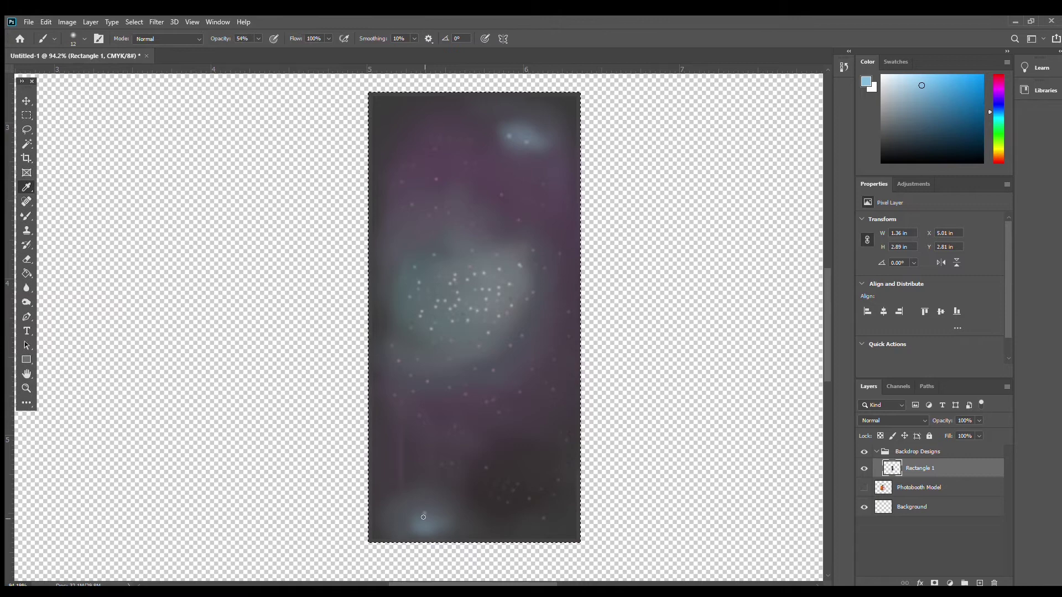
pyautogui.press(']')
pyautogui.press(']')
# - Activate the Mixer Brush, pick a medium purple and blend it around the lower-left blue patch
pyautogui.rightClick(26, 217)
pyautogui.click(70, 242)
pyautogui.click(866, 81)
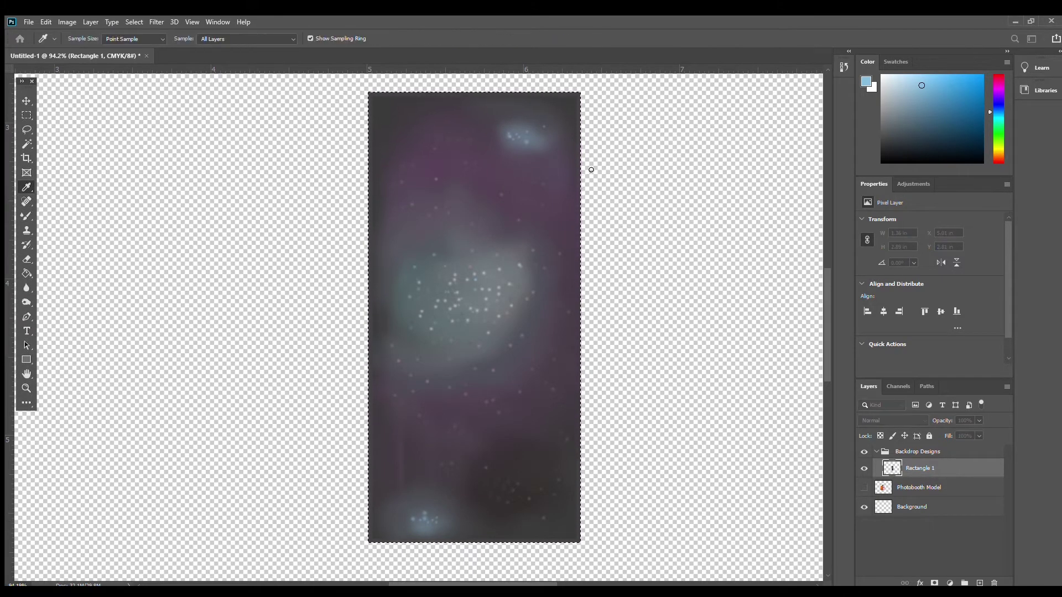
pyautogui.click(590, 170)
pyautogui.moveTo(401, 511); pyautogui.dragTo(456, 532)
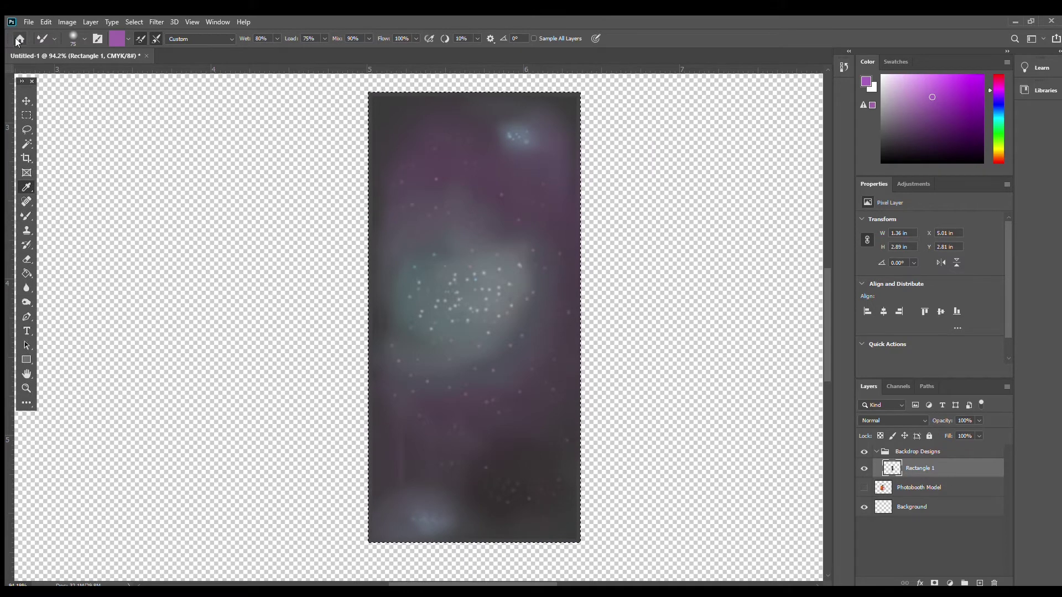
# - Duplicate the painted Rectangle 1 layer and show the Photobooth Model layer
pyautogui.press('v')
pyautogui.click(812, 181)
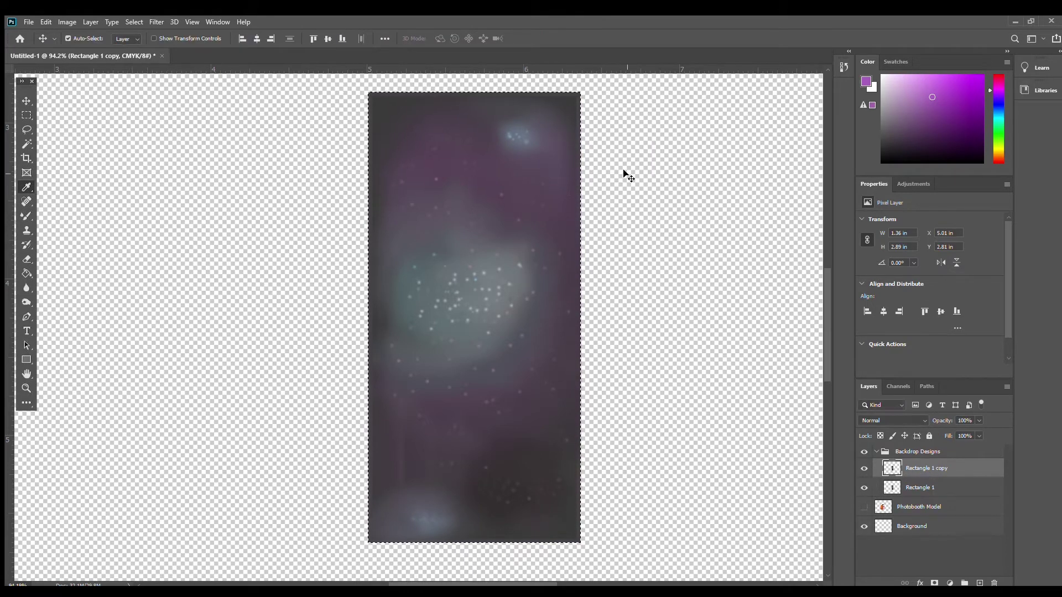
pyautogui.click(864, 506)
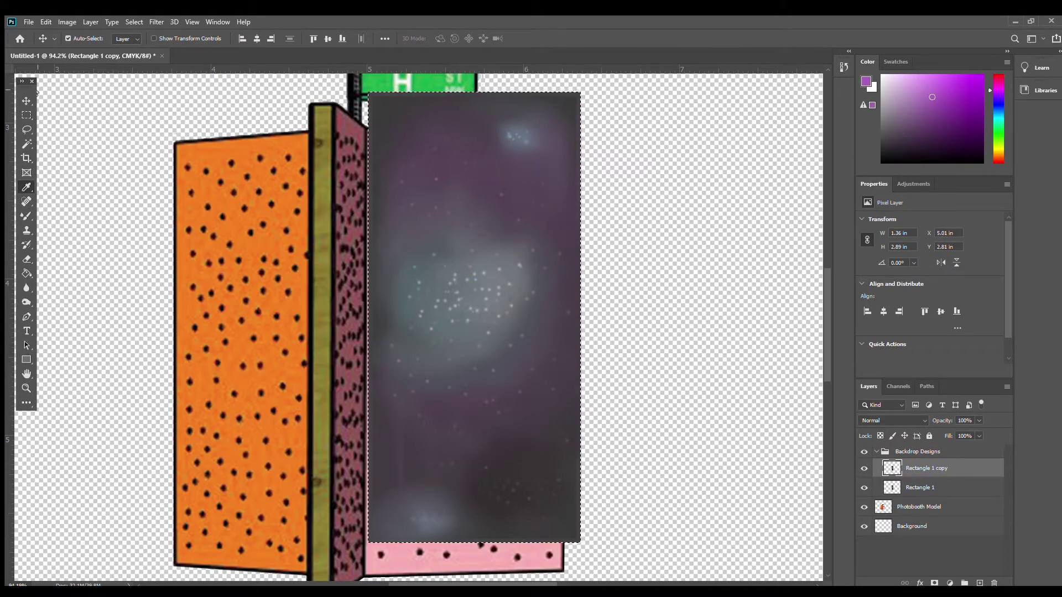
# - Clear the marquee selection, hide the Rectangle 1 copy layer and move Rectangle 1 over the model's pink panel
pyautogui.click(26, 115)
pyautogui.click(685, 246)
pyautogui.press('v')
pyautogui.click(864, 468)
pyautogui.moveTo(414, 254); pyautogui.dragTo(416, 291)
# - Free-transform Rectangle 1 by distorting its four corners to match the outline of the model's pink panel
pyautogui.scroll(-2, 592, 254)
pyautogui.hotkey('ctrl', 't')
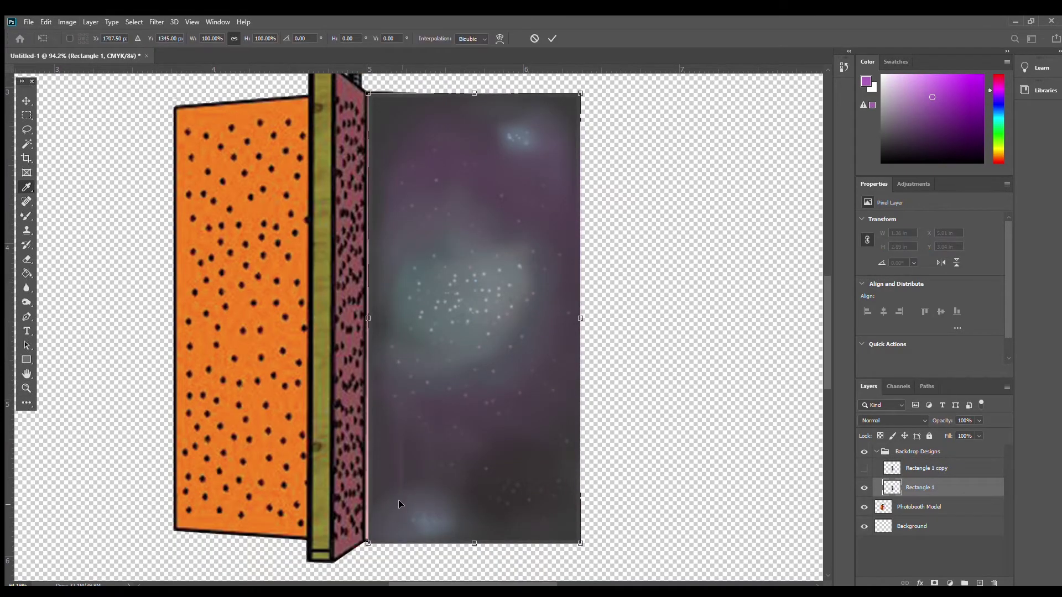
pyautogui.moveTo(366, 542); pyautogui.dragTo(363, 539)
pyautogui.moveTo(365, 92); pyautogui.dragTo(365, 93)
pyautogui.moveTo(579, 93)
pyautogui.mouseDown()
pyautogui.moveTo(558, 105)
pyautogui.moveTo(565, 99)
pyautogui.mouseUp()
pyautogui.rightClick(575, 532)
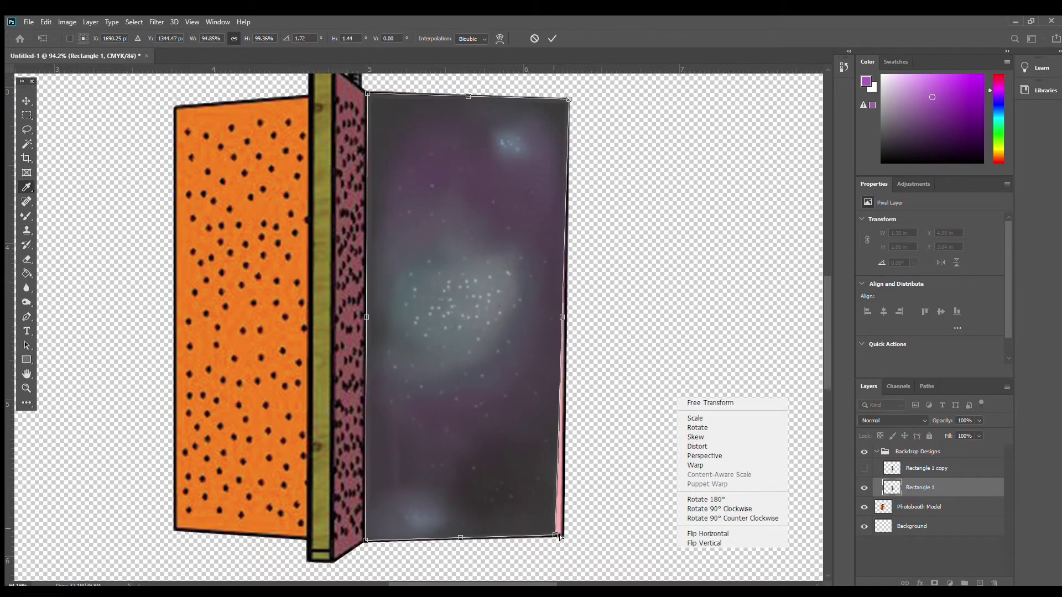
pyautogui.moveTo(580, 542); pyautogui.dragTo(565, 535)
pyautogui.moveTo(365, 541)
pyautogui.mouseDown()
pyautogui.moveTo(373, 534)
pyautogui.moveTo(366, 540)
pyautogui.mouseUp()
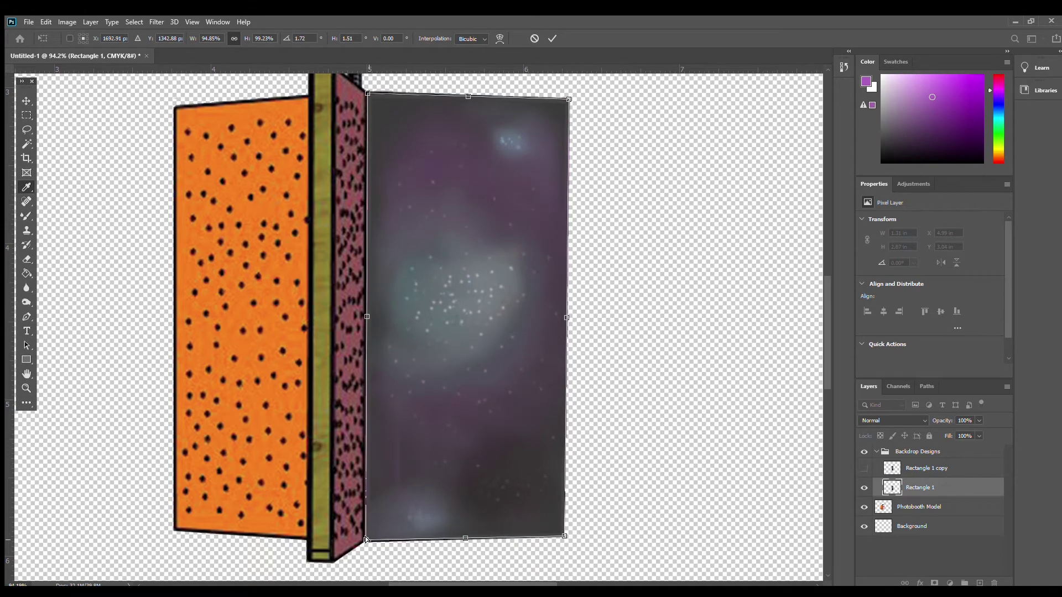
pyautogui.moveTo(366, 93); pyautogui.dragTo(367, 94)
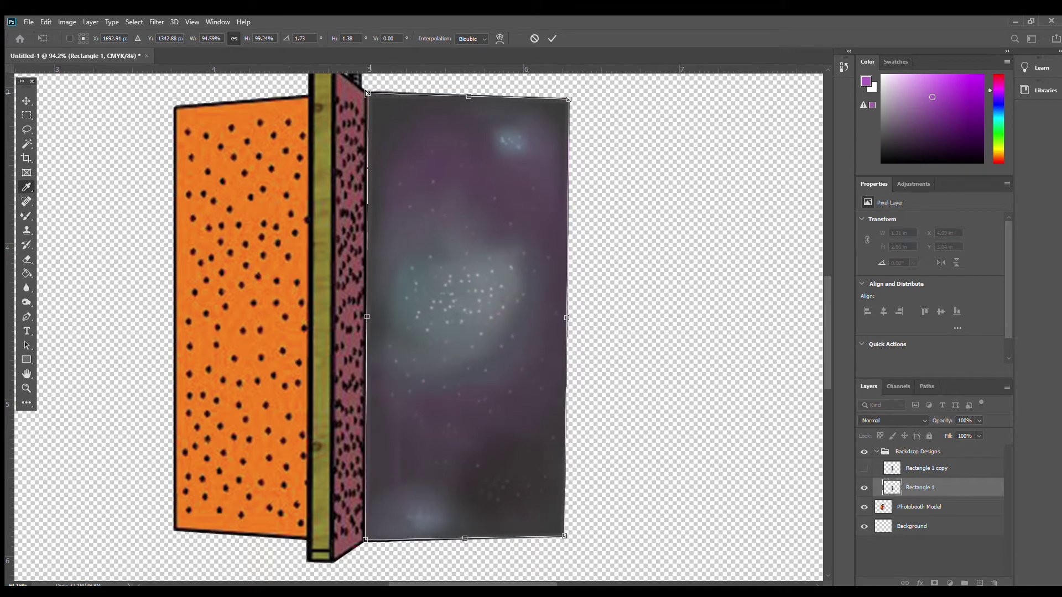
pyautogui.click(551, 38)
# - Show the Rectangle 1 copy layer and move it left, beside the fitted galaxy panel
pyautogui.scroll(3, 569, 332)
pyautogui.scroll(-4, 569, 332)
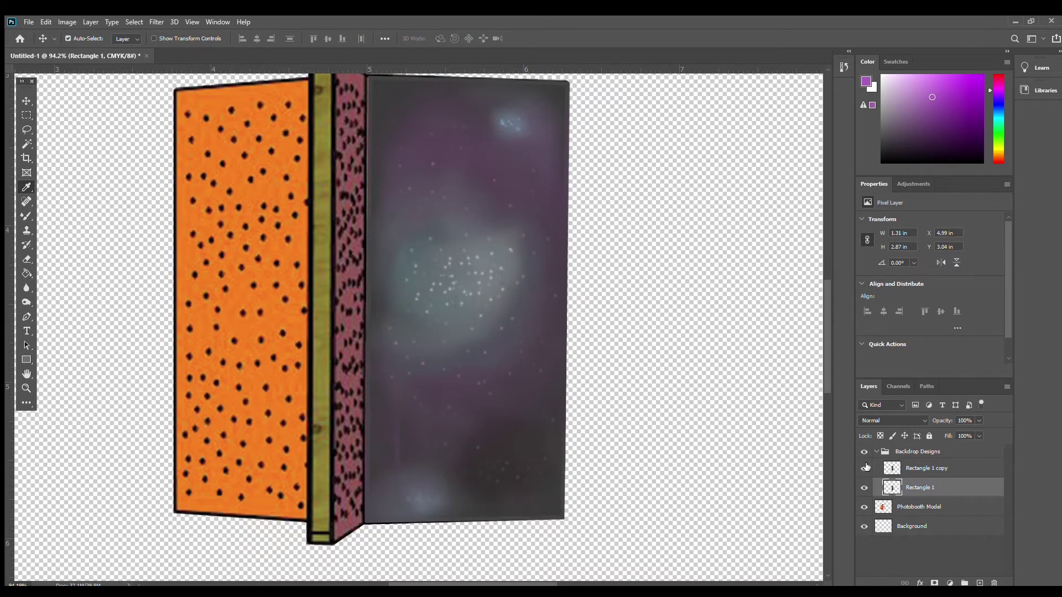
pyautogui.click(863, 468)
pyautogui.moveTo(470, 332); pyautogui.dragTo(250, 331)
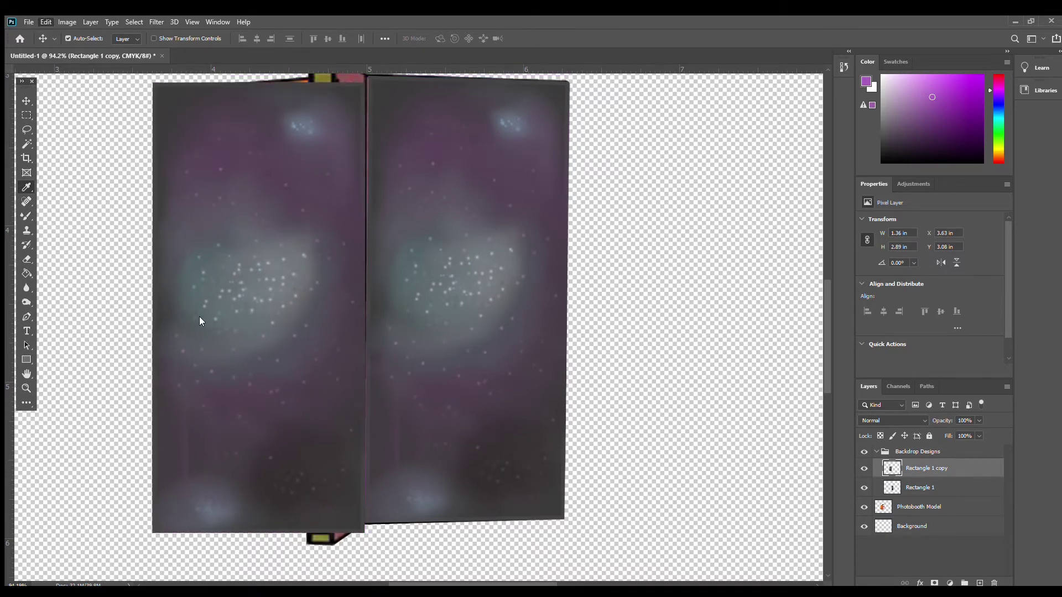
# - Free-transform Rectangle 1 copy by distorting its corners to fit the model's narrow side wall
pyautogui.hotkey('ctrl', 't')
pyautogui.scroll(2, 349, 128)
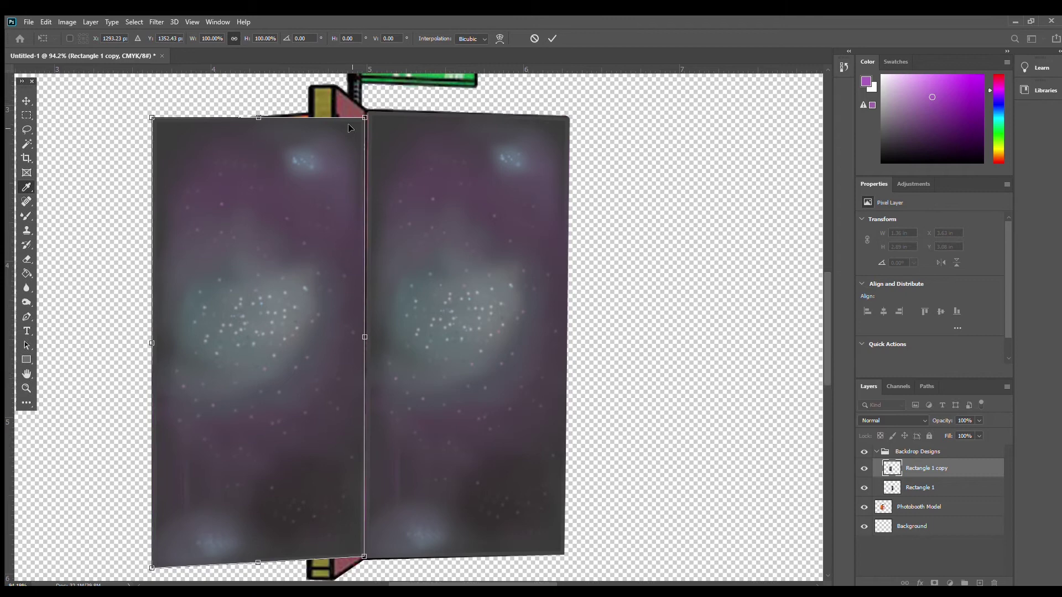
pyautogui.moveTo(364, 118); pyautogui.dragTo(367, 110)
pyautogui.moveTo(151, 118); pyautogui.dragTo(332, 88)
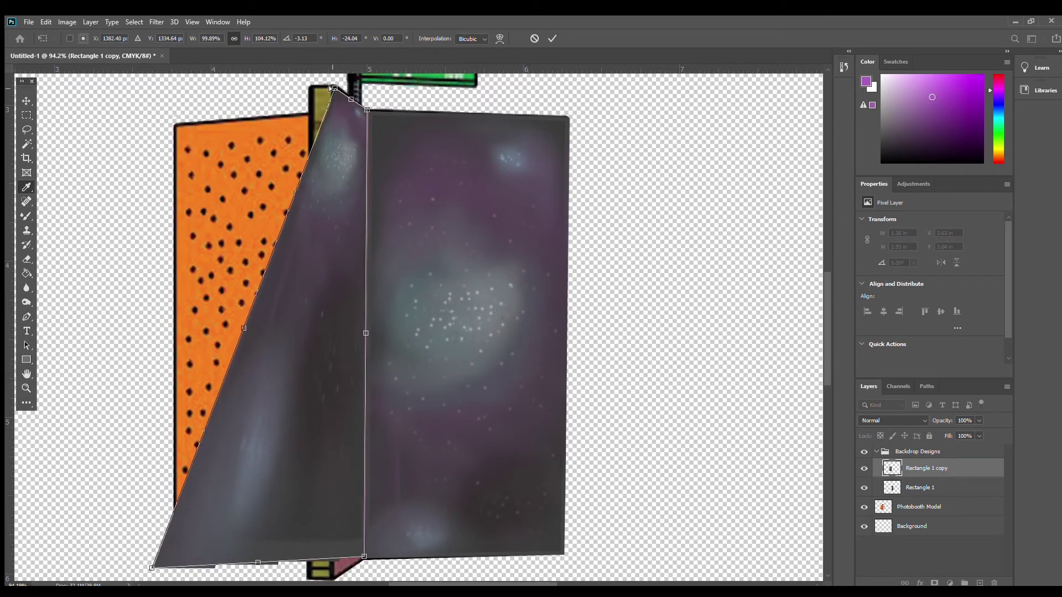
pyautogui.moveTo(155, 561); pyautogui.dragTo(335, 530)
pyautogui.scroll(4, 335, 529)
pyautogui.click(552, 38)
# - Finish distorting Rectangle 1 copy to the outline of the model's narrow side wall and apply the transform
pyautogui.moveTo(405, 323); pyautogui.dragTo(359, 365)
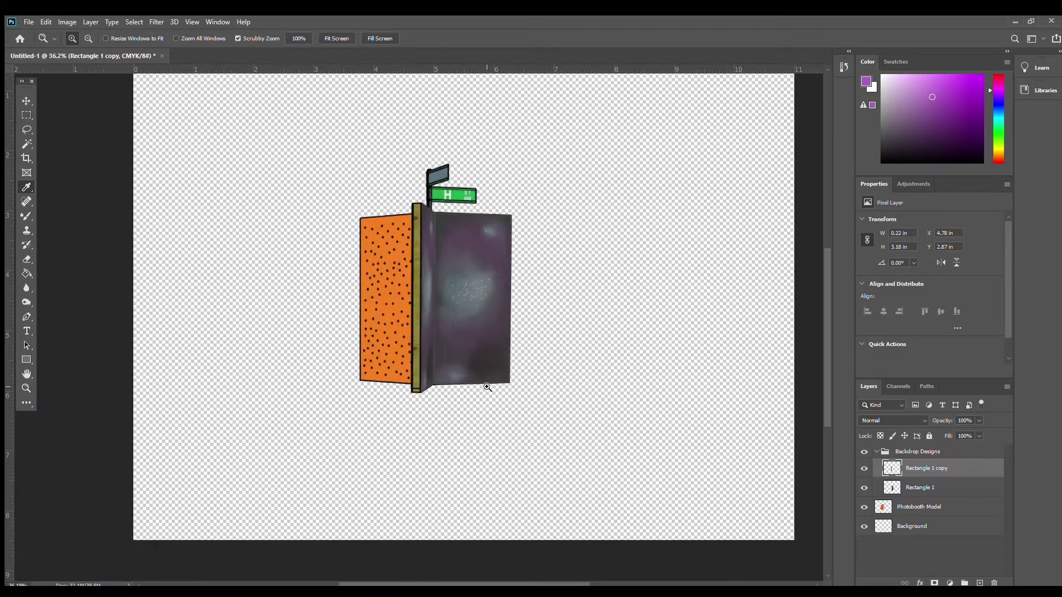
pyautogui.moveTo(488, 385); pyautogui.dragTo(521, 323)
pyautogui.scroll(3, 520, 323)
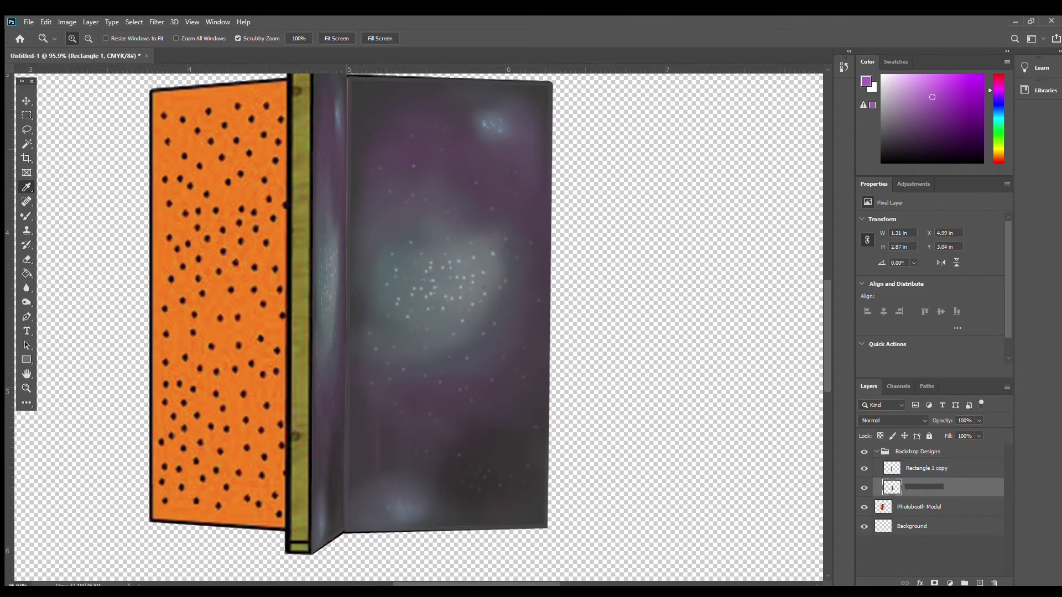
# - Rename the Rectangle 1 layer as Galaxy Wall A and the Rectangle 1 copy layer as Galaxy Wall B
pyautogui.doubleClick(918, 468)
pyautogui.write('G')
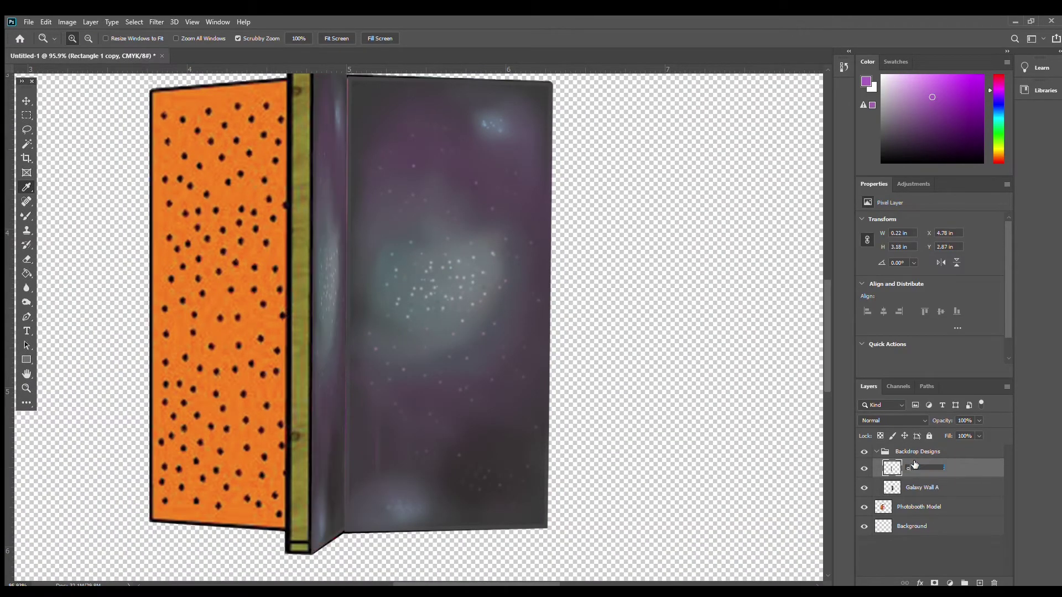
pyautogui.write('alaxy Wall B')
pyautogui.press('Return')
# - Add a new layer at the top of the Backdrop Designs group and name it Green Wall
pyautogui.scroll(-3, 407, 302)
pyautogui.scroll(2, 407, 302)
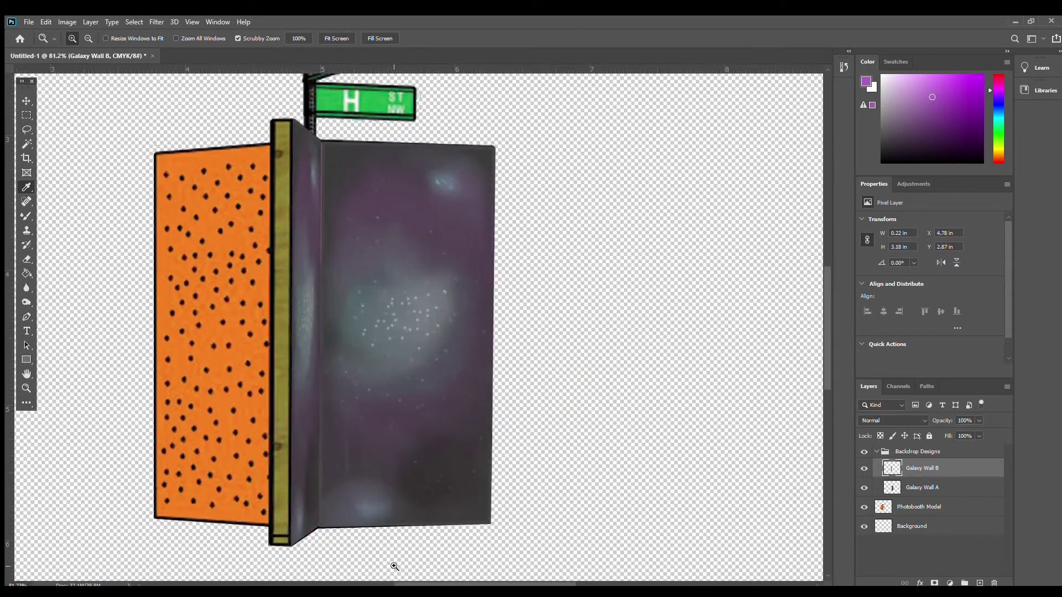
pyautogui.click(912, 451)
pyautogui.click(980, 583)
pyautogui.doubleClick(917, 467)
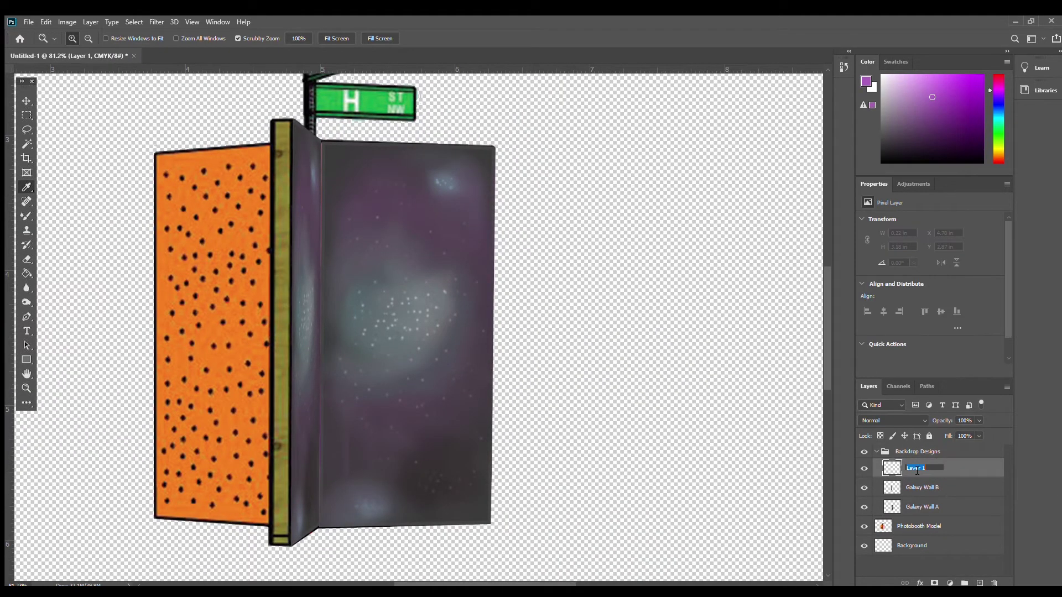
pyautogui.write('Greeen Wall')
pyautogui.press('Return')
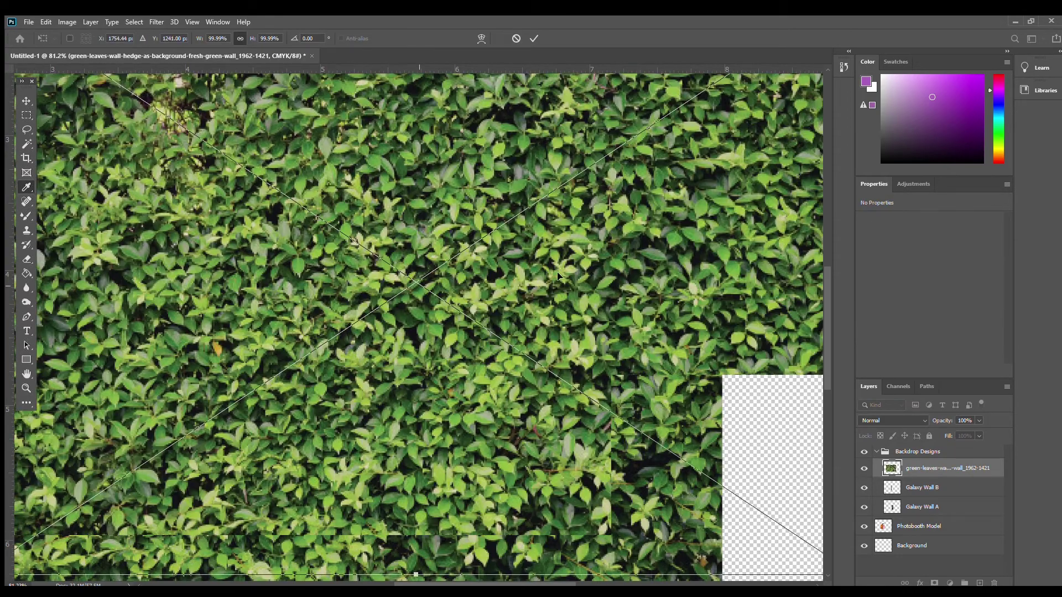
# - Place the green-leaves-wall-hedge image in the Backdrop Designs group and rename its layer as Green Wall
pyautogui.moveTo(407, 338)
pyautogui.mouseDown()
pyautogui.moveTo(425, 337)
pyautogui.moveTo(407, 337)
pyautogui.mouseUp()
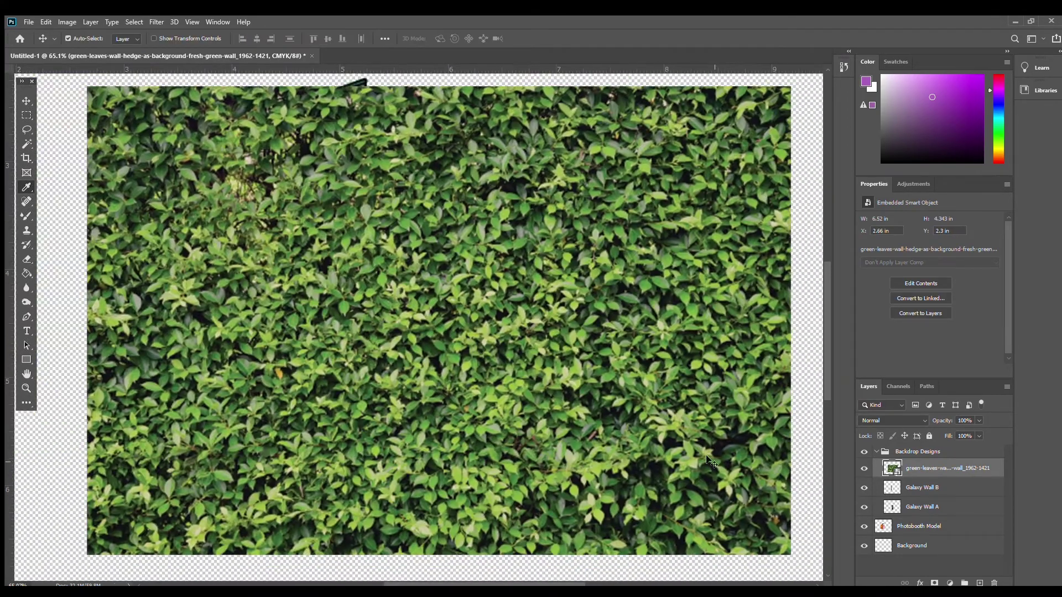
pyautogui.doubleClick(959, 470)
pyautogui.press('Return')
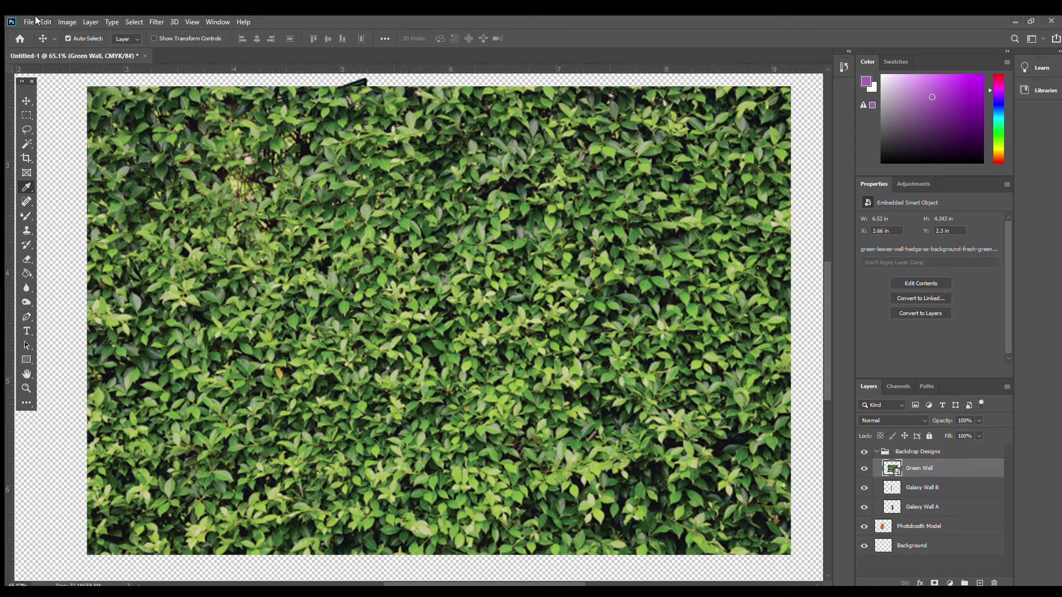
# - Scale Green Wall to about 52% width and 65% height and position it against the yellow post, covering the orange panel
pyautogui.click(105, 262)
pyautogui.moveTo(87, 86); pyautogui.dragTo(415, 204)
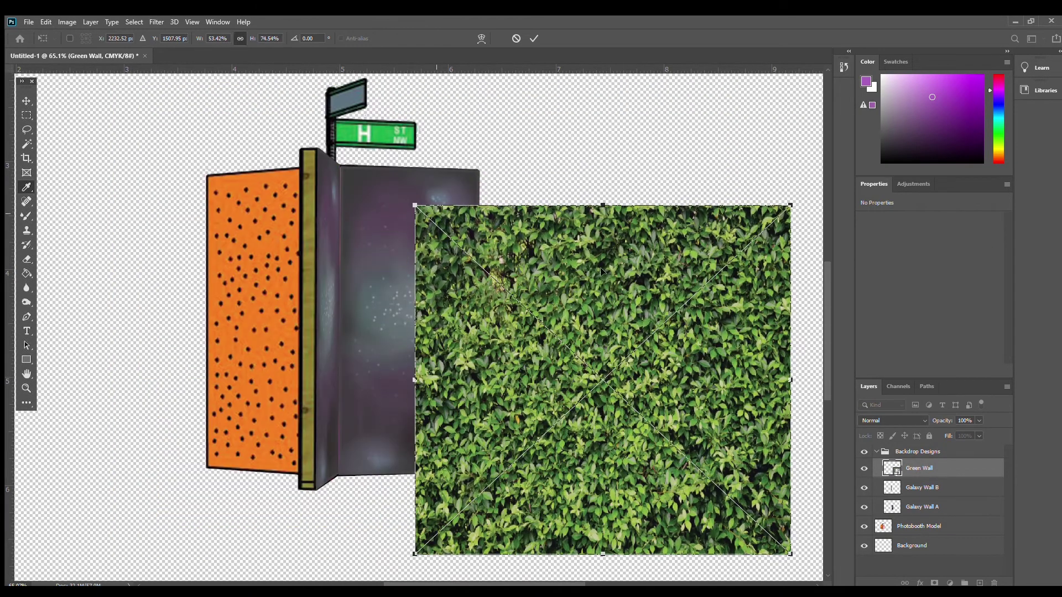
pyautogui.moveTo(729, 230); pyautogui.dragTo(238, 192)
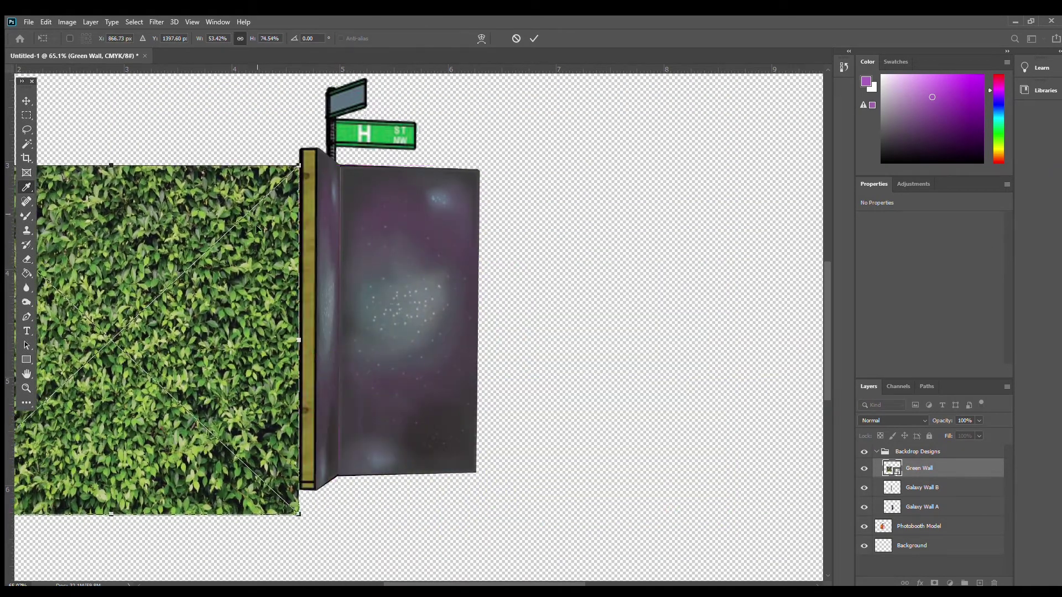
pyautogui.moveTo(295, 506); pyautogui.dragTo(296, 476)
pyautogui.hscroll(-8, 463, 381)
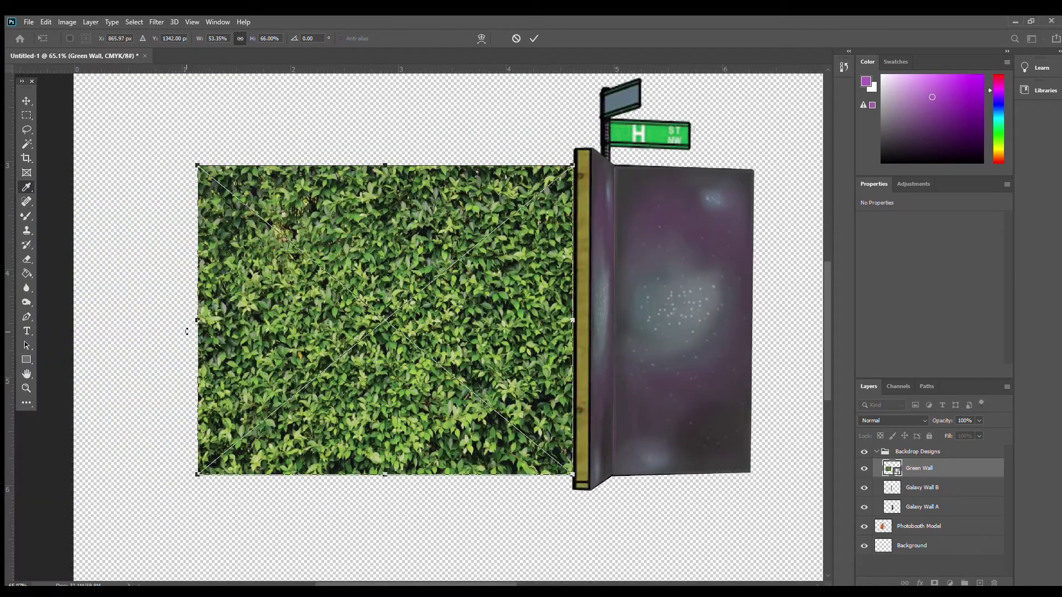
pyautogui.moveTo(193, 324)
pyautogui.mouseDown()
pyautogui.moveTo(338, 323)
pyautogui.moveTo(204, 320)
pyautogui.mouseUp()
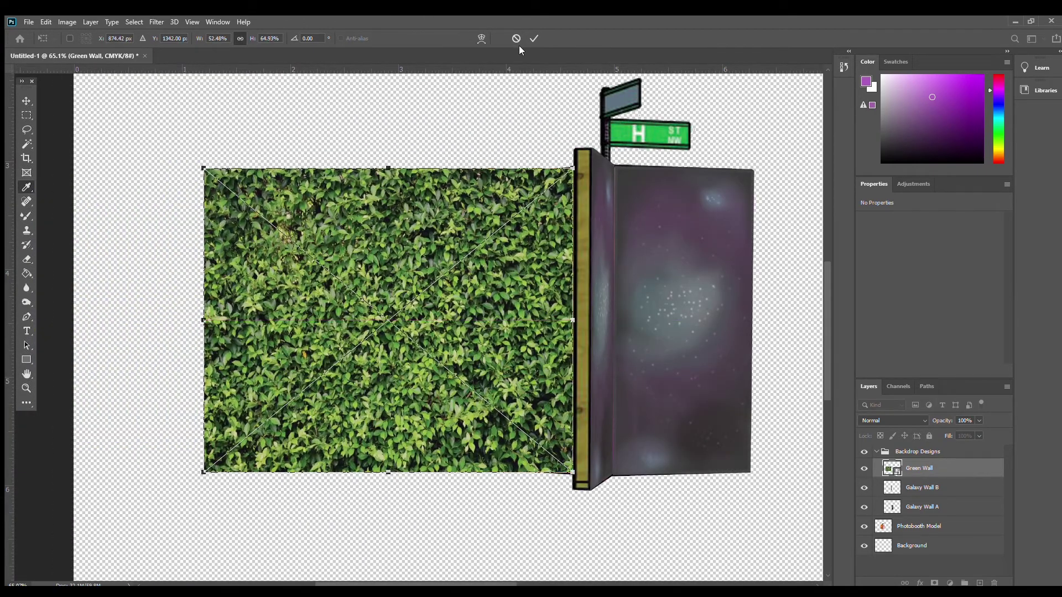
pyautogui.click(534, 39)
# - Free-transform Green Wall by distorting its corners to match the outline of the model's orange panel
pyautogui.hotkey('ctrl', 't')
pyautogui.moveTo(205, 168); pyautogui.dragTo(480, 173)
pyautogui.moveTo(204, 474); pyautogui.dragTo(480, 468)
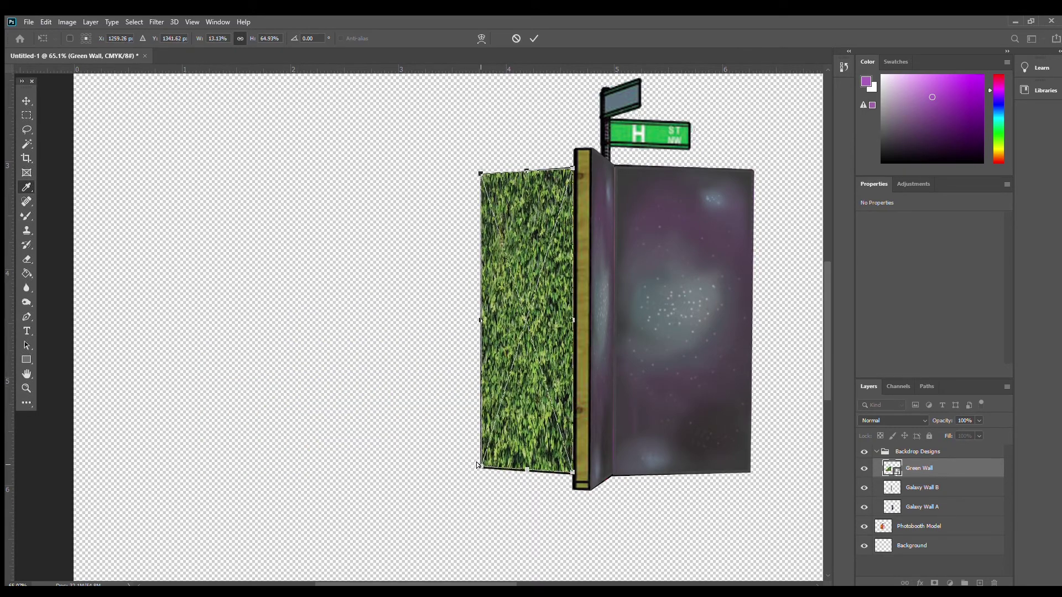
pyautogui.moveTo(572, 471); pyautogui.dragTo(573, 474)
pyautogui.click(534, 39)
# - Collapse the Backdrop Designs group, select it together with the Photobooth Model layer, and move both slightly right on the canvas
pyautogui.hscroll(-2, 304, 412)
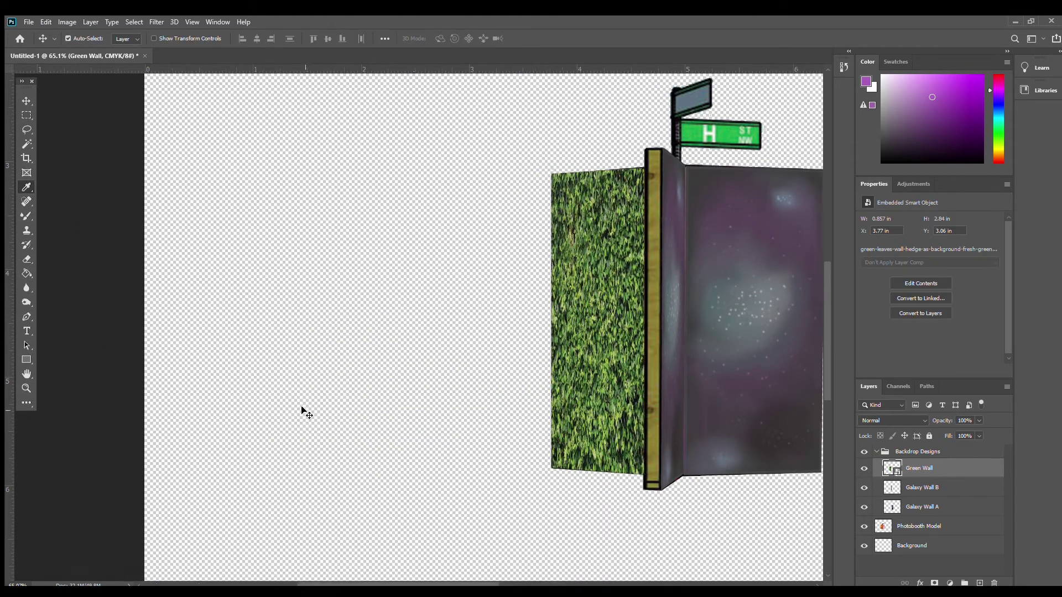
pyautogui.hscroll(7, 303, 412)
pyautogui.moveTo(540, 353); pyautogui.dragTo(521, 329)
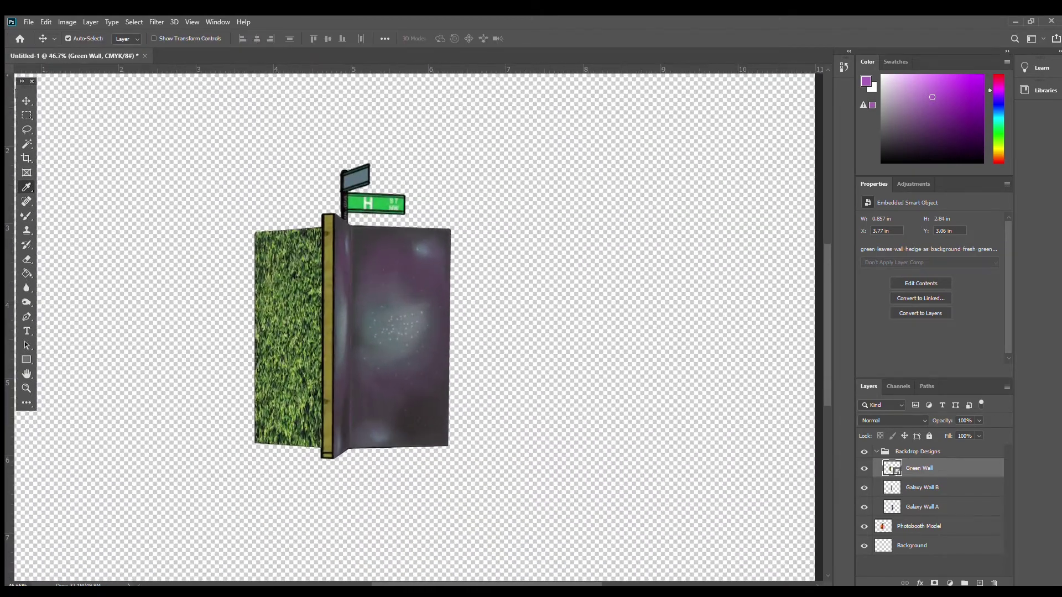
pyautogui.click(876, 452)
pyautogui.click(945, 474)
pyautogui.moveTo(401, 320); pyautogui.dragTo(453, 320)
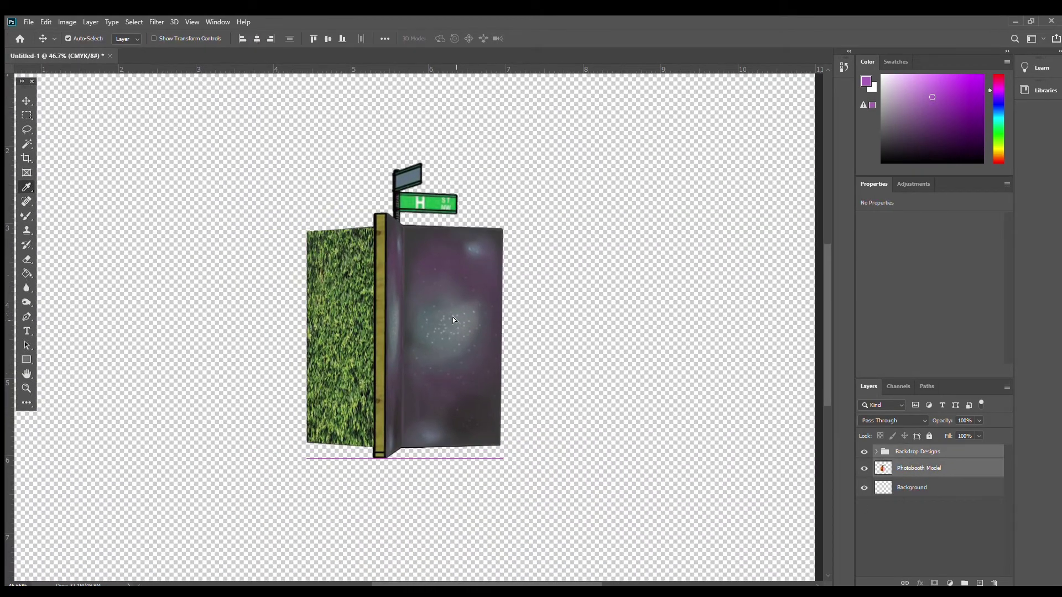